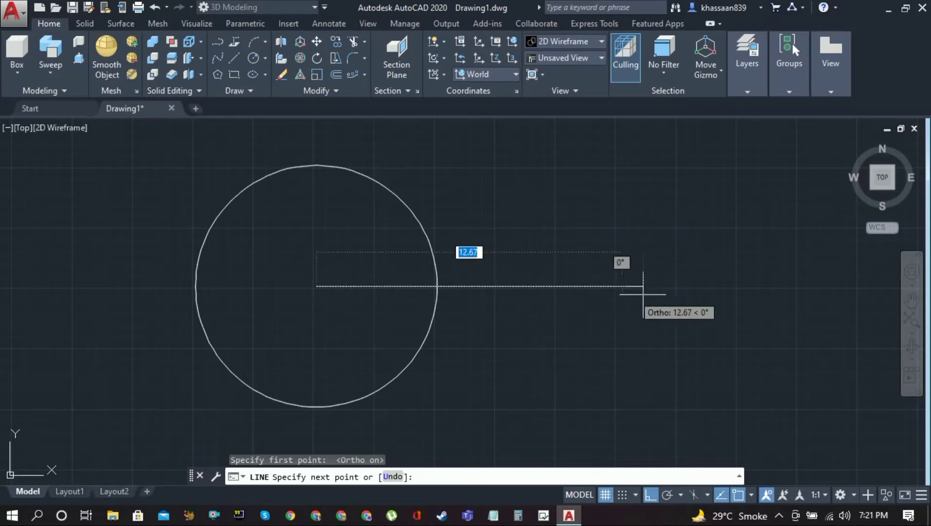
# Draw a horizontal line 15 units long extending rightward from the circle's centre.
pyautogui.write('5')
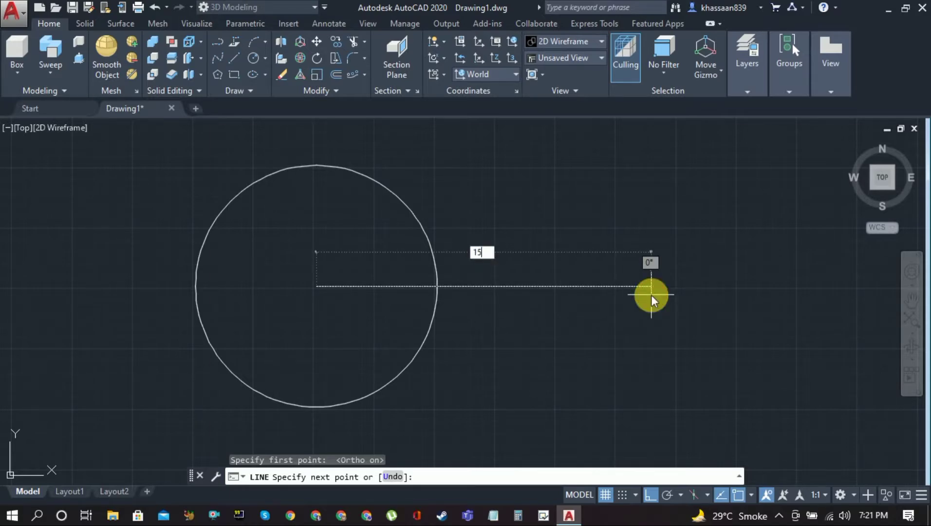
pyautogui.press('Return')
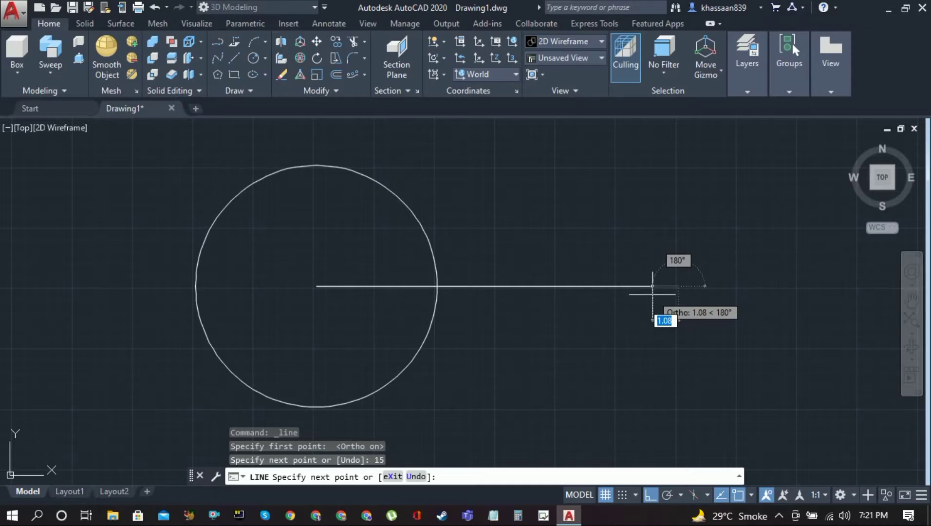
pyautogui.press('Escape')
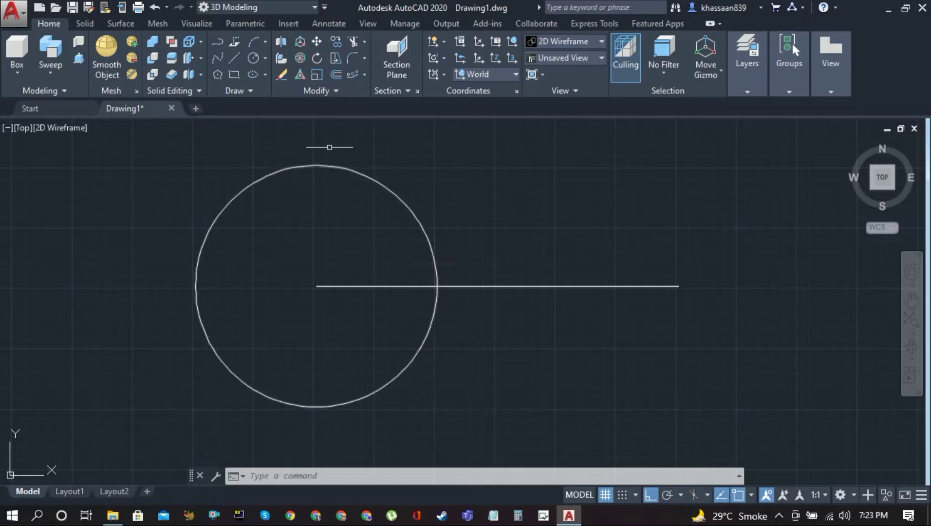
# Offset the horizontal line by 2 units both above and below itself.
pyautogui.click(335, 76)
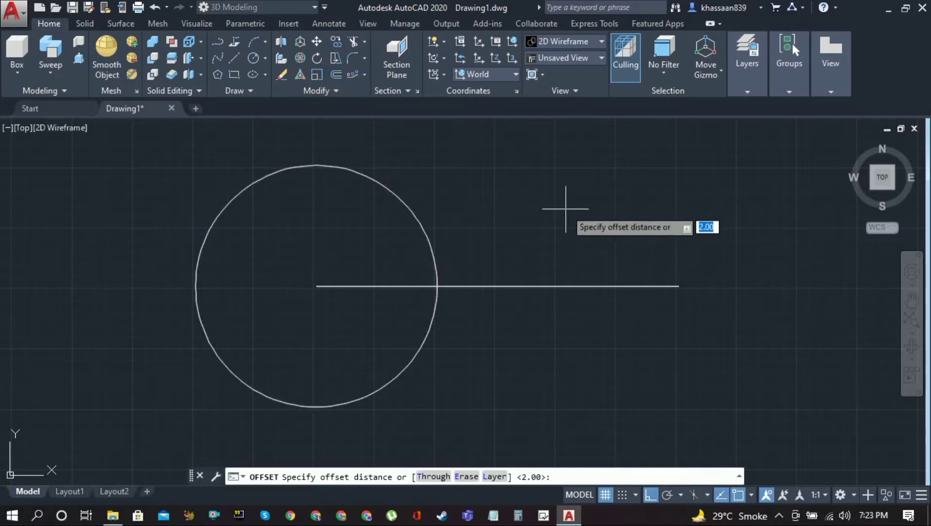
pyautogui.press('Return')
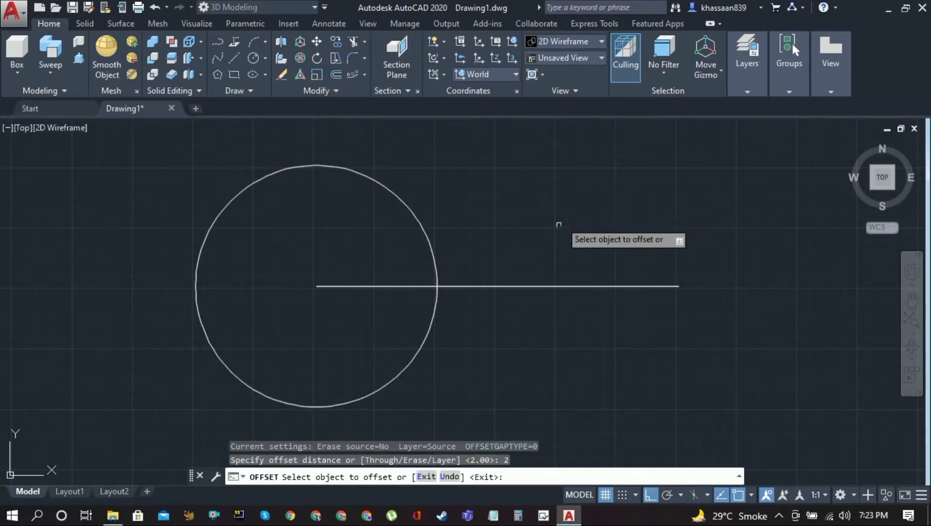
pyautogui.click(483, 285)
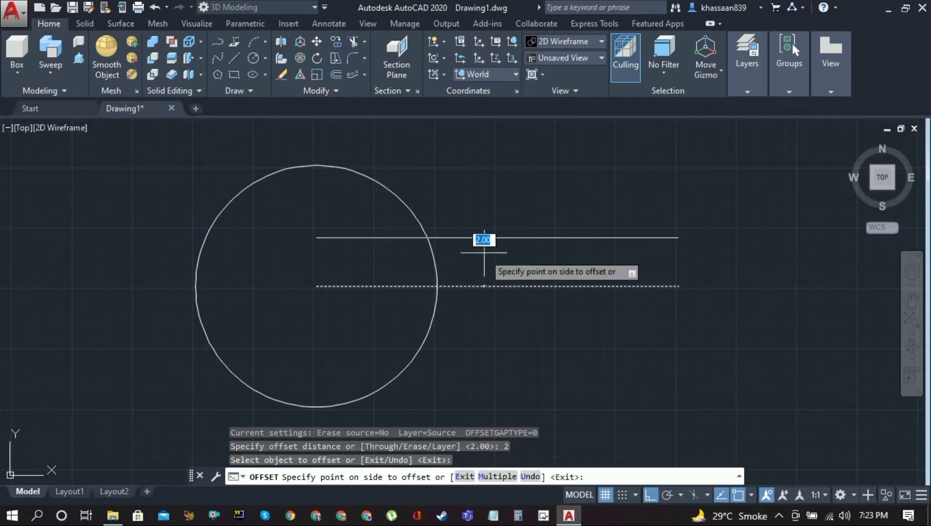
pyautogui.click(483, 240)
pyautogui.click(491, 285)
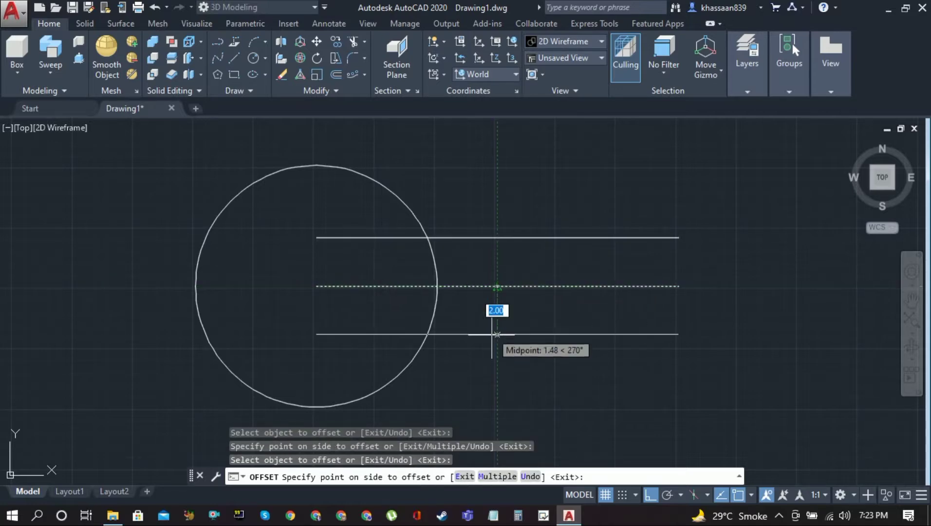
pyautogui.click(487, 334)
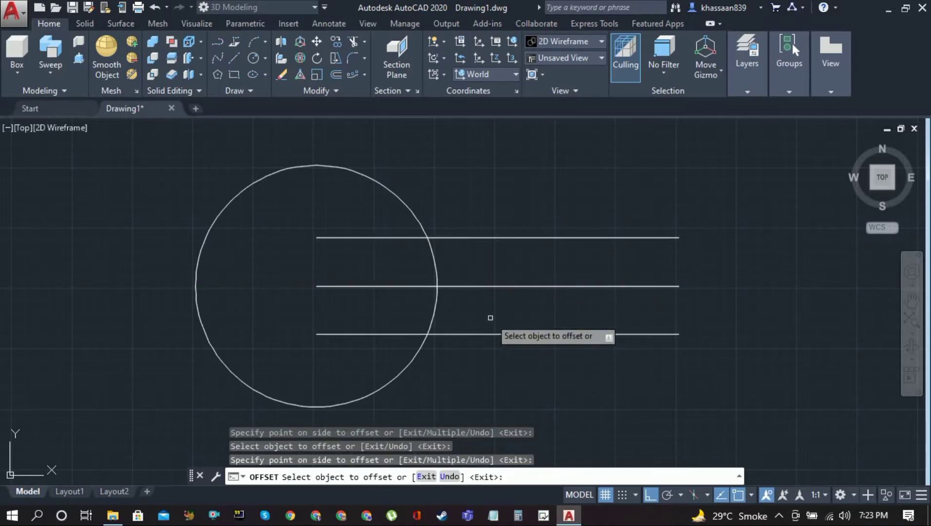
pyautogui.press('Escape')
# Erase the original middle line between the two offset lines.
pyautogui.click(489, 286)
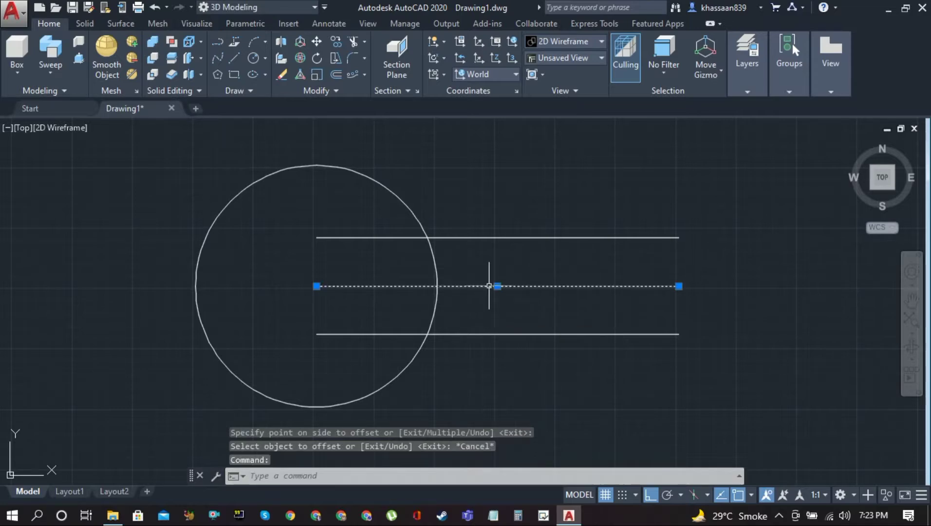
pyautogui.rightClick(490, 286)
pyautogui.click(513, 256)
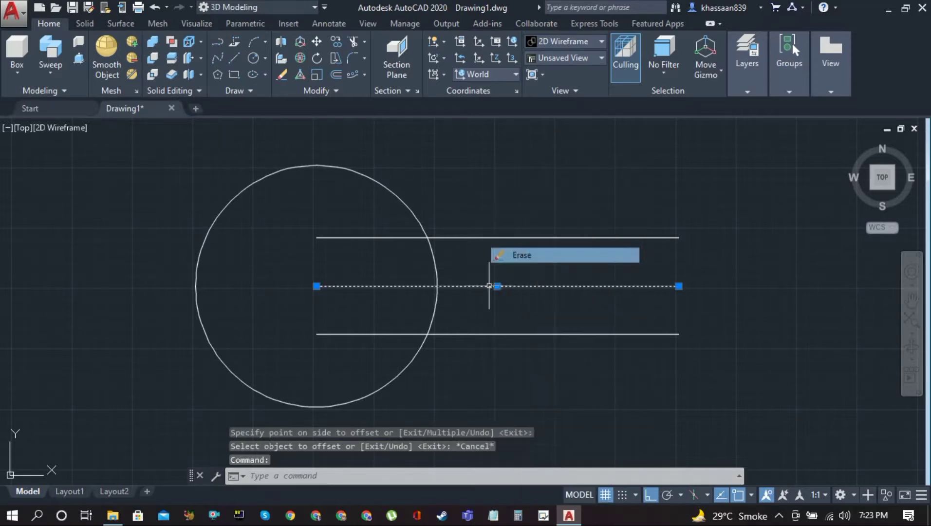
# Draw a vertical line connecting the outer ends of the two parallel lines.
pyautogui.click(235, 59)
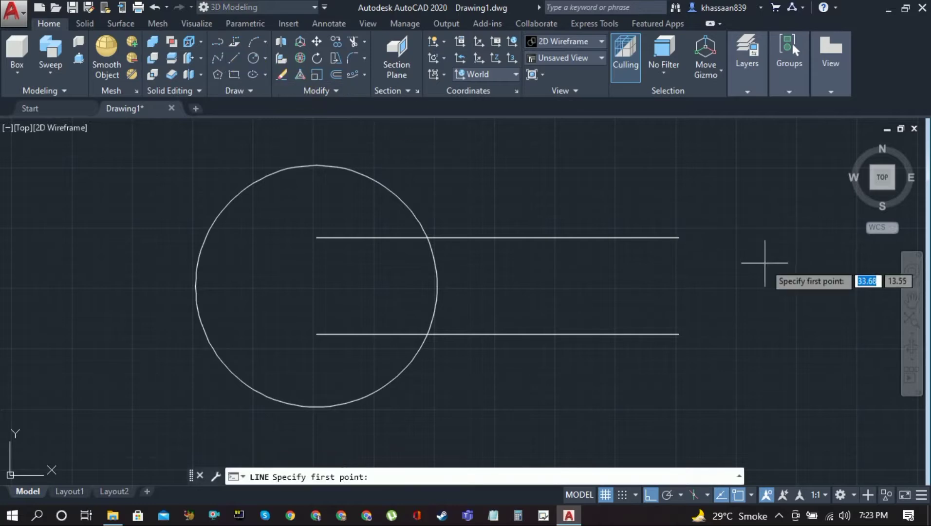
pyautogui.click(678, 238)
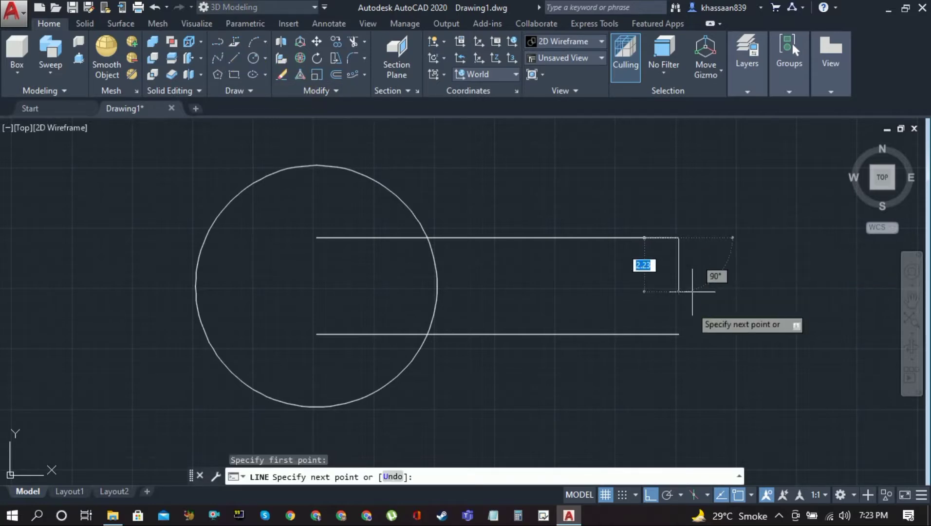
pyautogui.click(679, 334)
pyautogui.press('Escape')
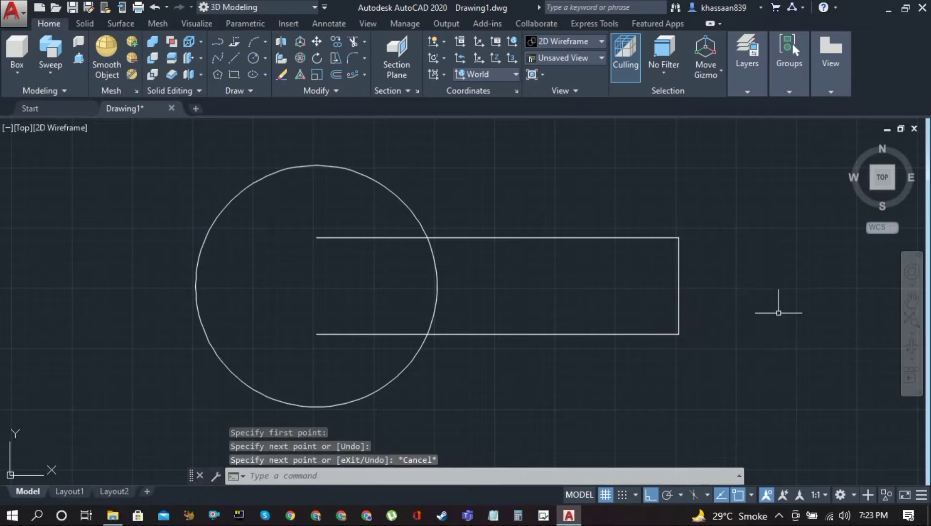
# Draw a small circle with a radius of about 1.54 at the large circle's centre.
pyautogui.click(254, 59)
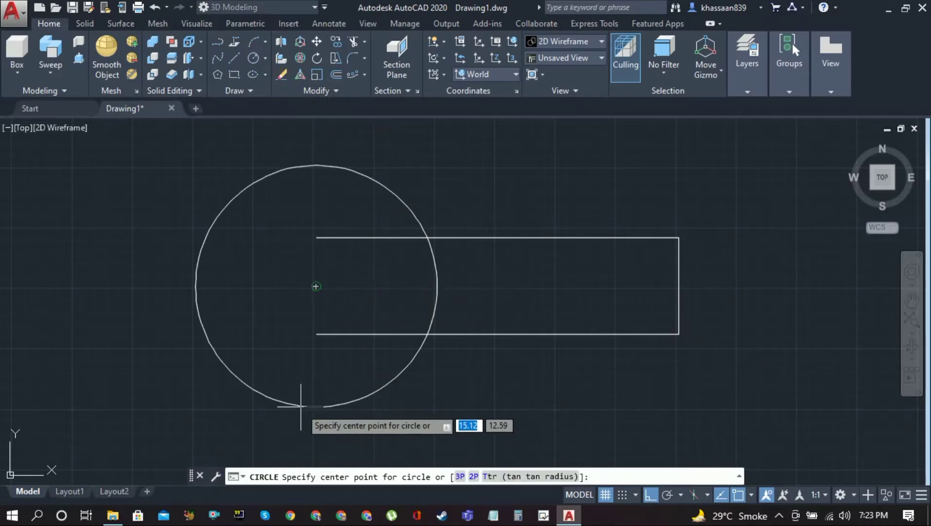
pyautogui.click(308, 392)
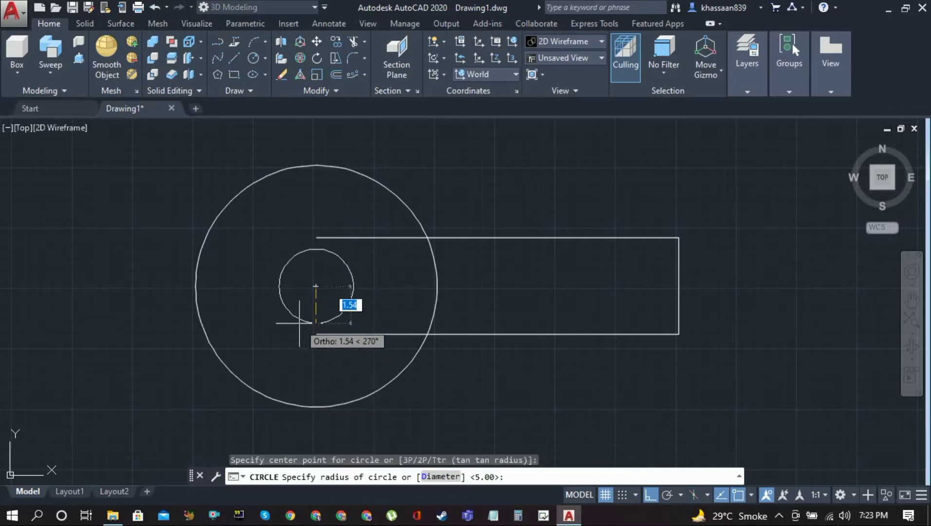
pyautogui.press('Escape')
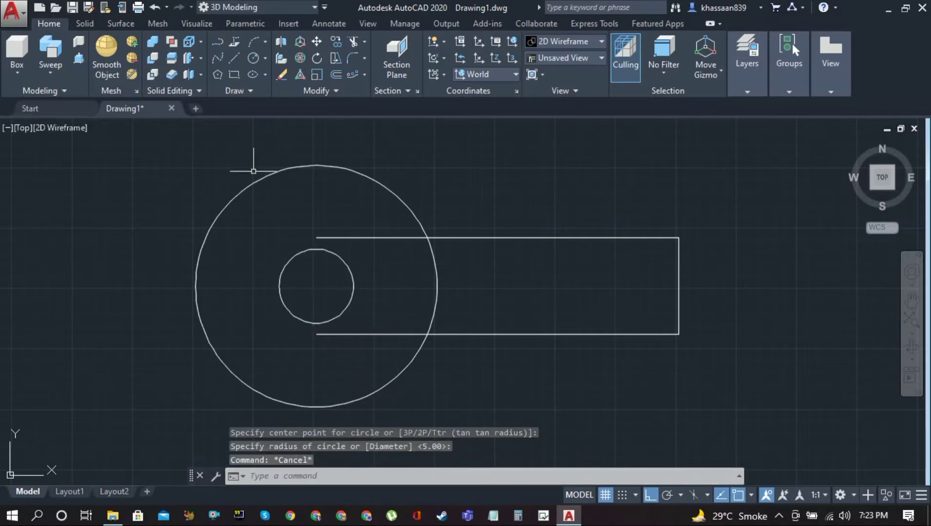
# Hide the large circle from the drawing view.
pyautogui.click(432, 255)
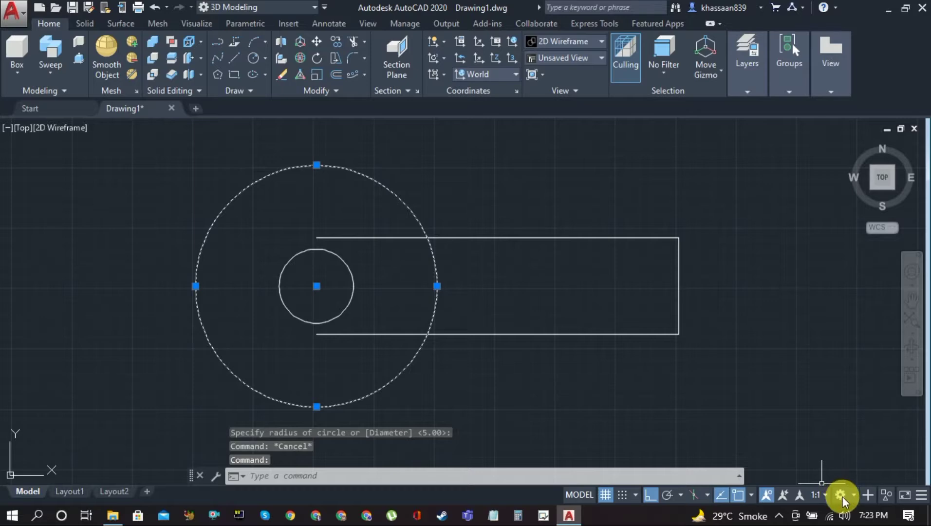
pyautogui.click(886, 494)
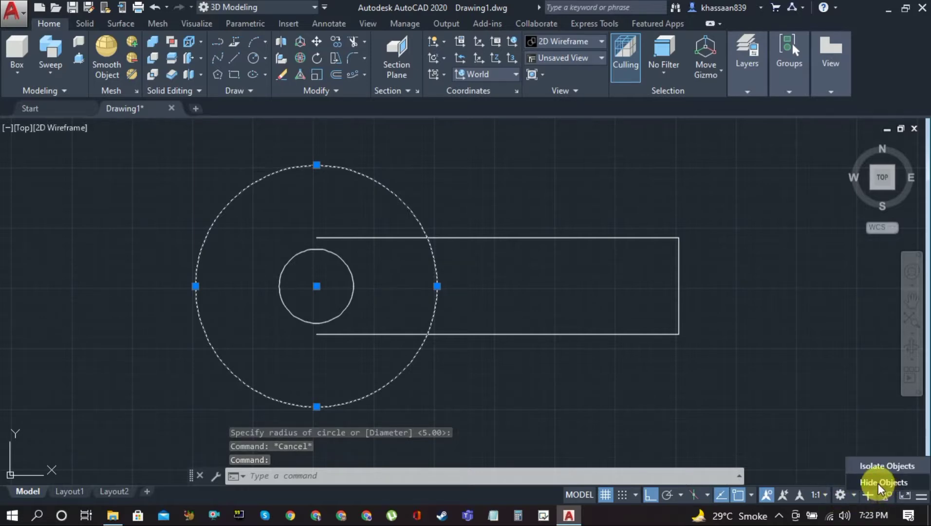
pyautogui.click(878, 483)
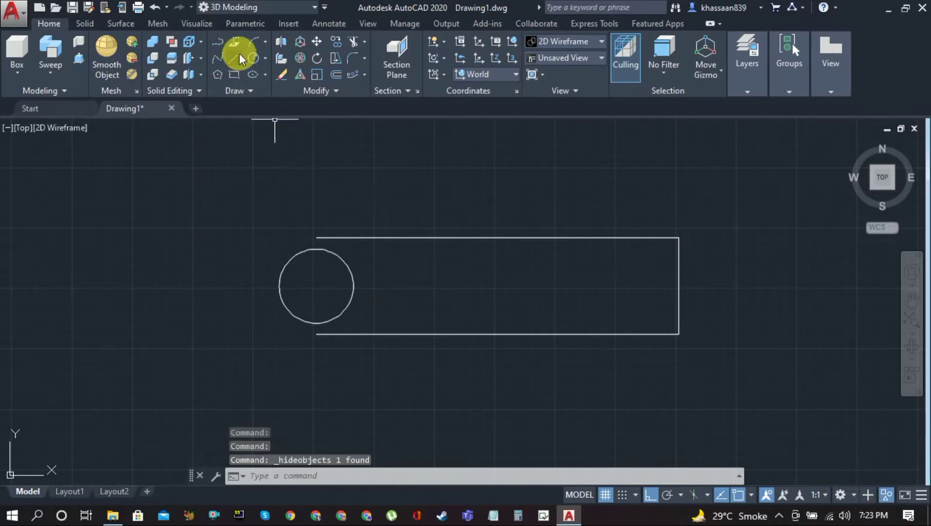
# Draw a circle with radius 5 centred on the small circle.
pyautogui.click(253, 58)
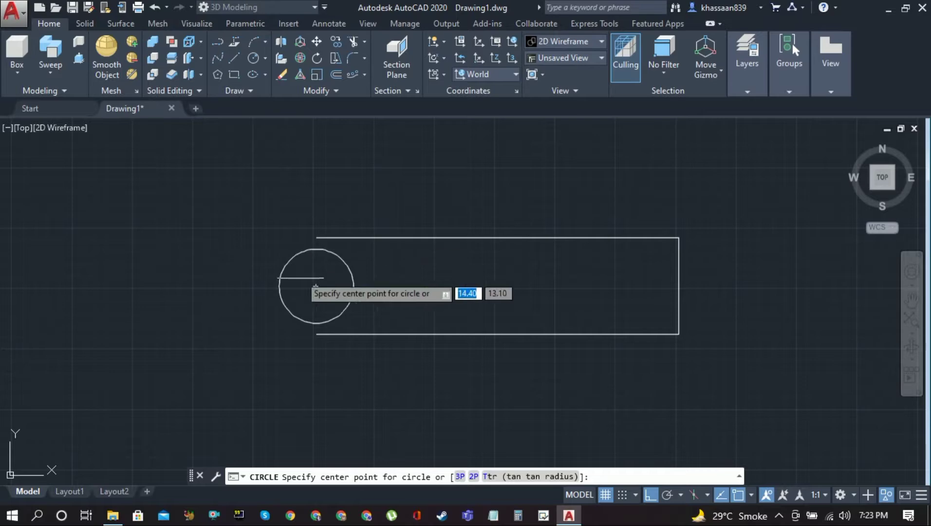
pyautogui.click(296, 313)
pyautogui.write('5')
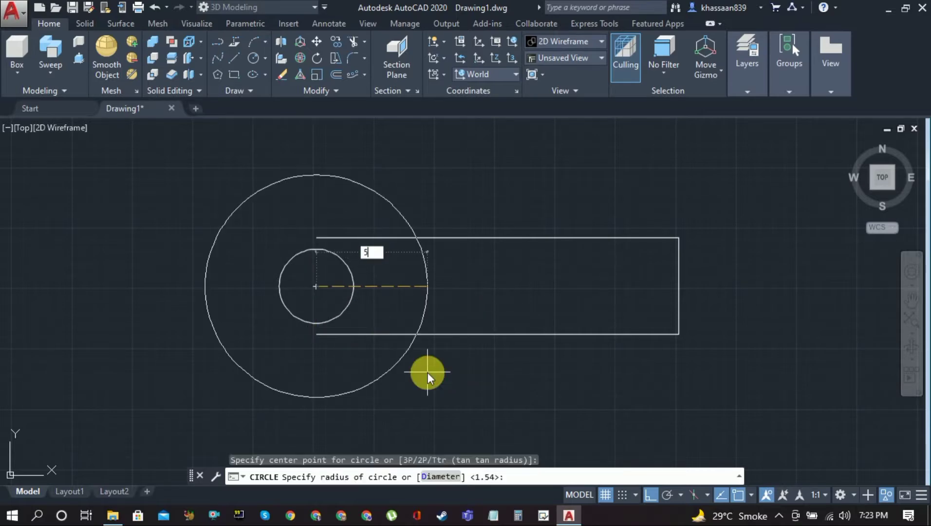
pyautogui.press('Return')
pyautogui.press('Escape')
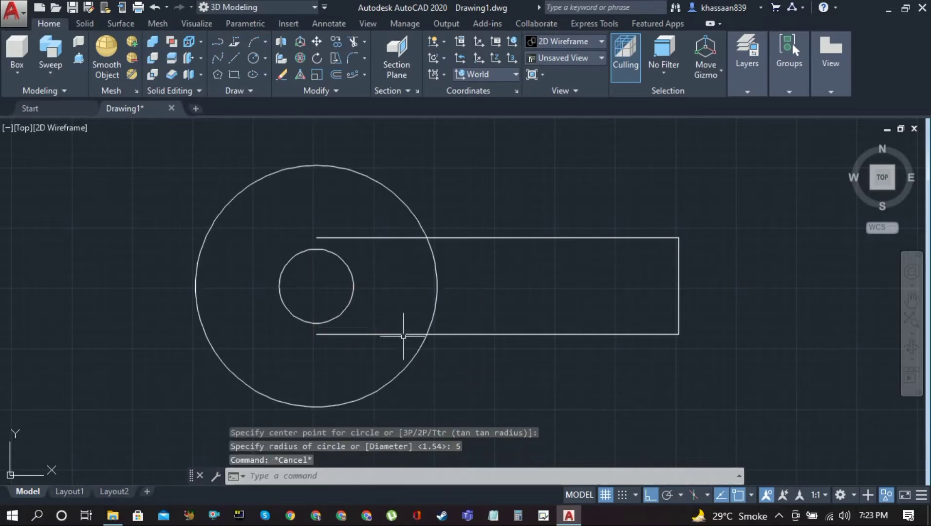
# Erase the small inner circle.
pyautogui.click(348, 268)
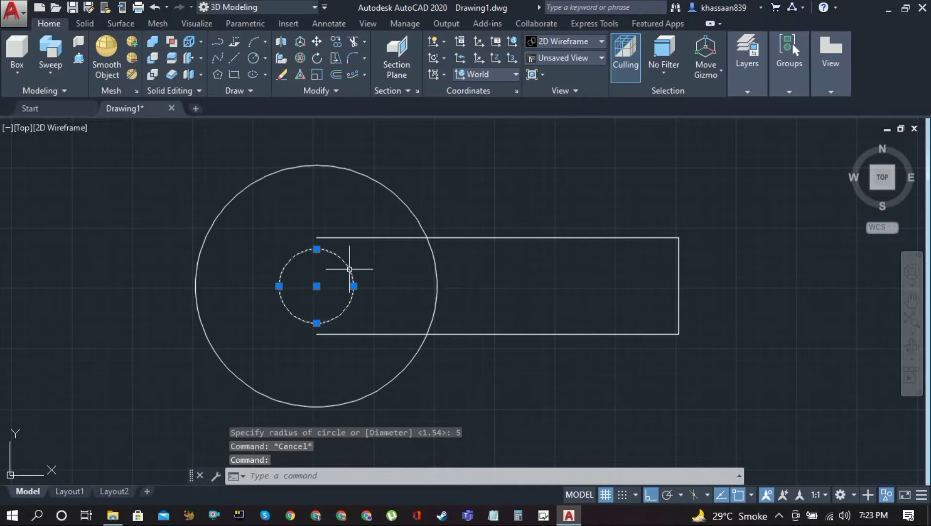
pyautogui.press('Delete')
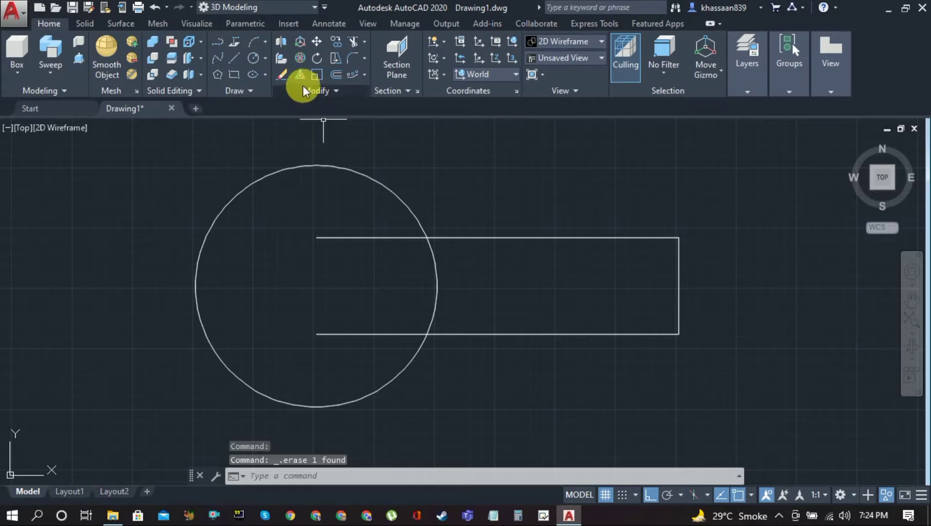
# Trim away the circle outside the two parallel lines and both line segments inside the circle, leaving only the arc between them.
pyautogui.click(355, 41)
pyautogui.press('Return')
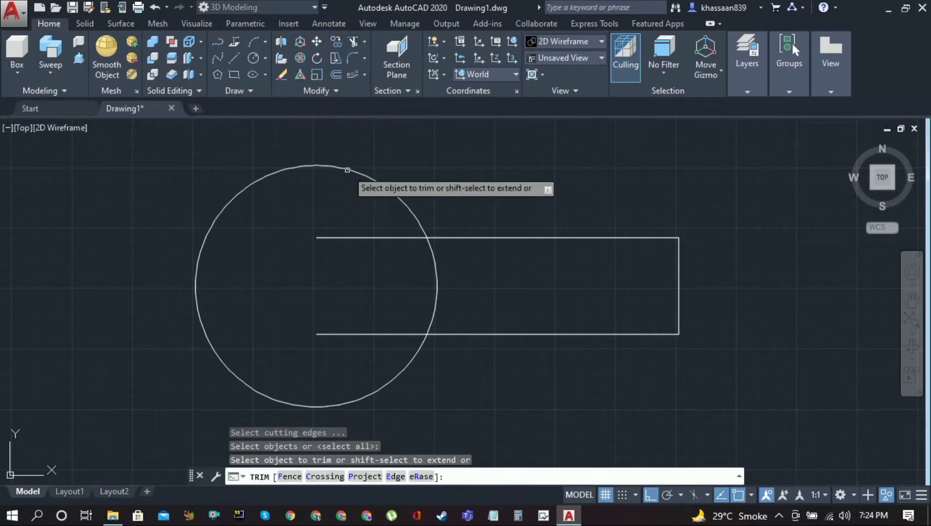
pyautogui.click(347, 169)
pyautogui.click(364, 237)
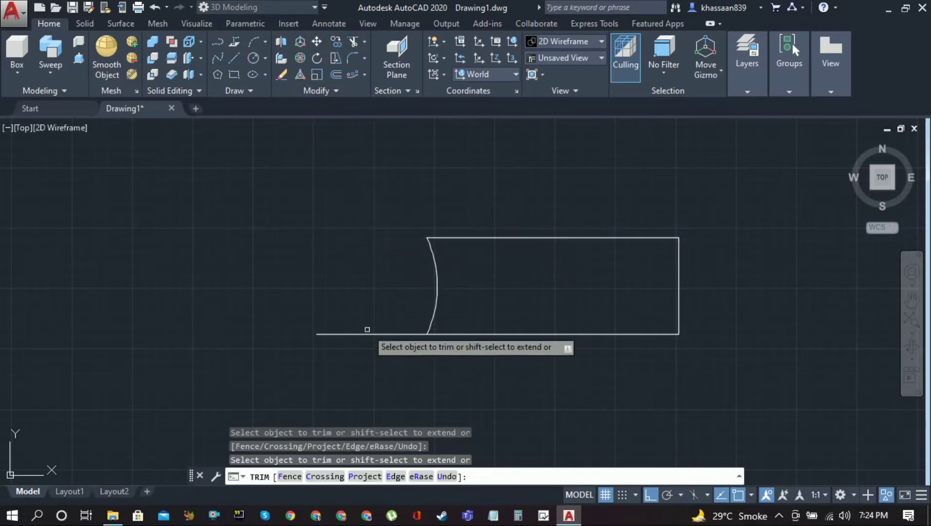
pyautogui.click(367, 338)
pyautogui.press('Escape')
# Join the arc and the three straight lines into one polyline, and end the object isolation to restore the hidden circle.
pyautogui.click(393, 168)
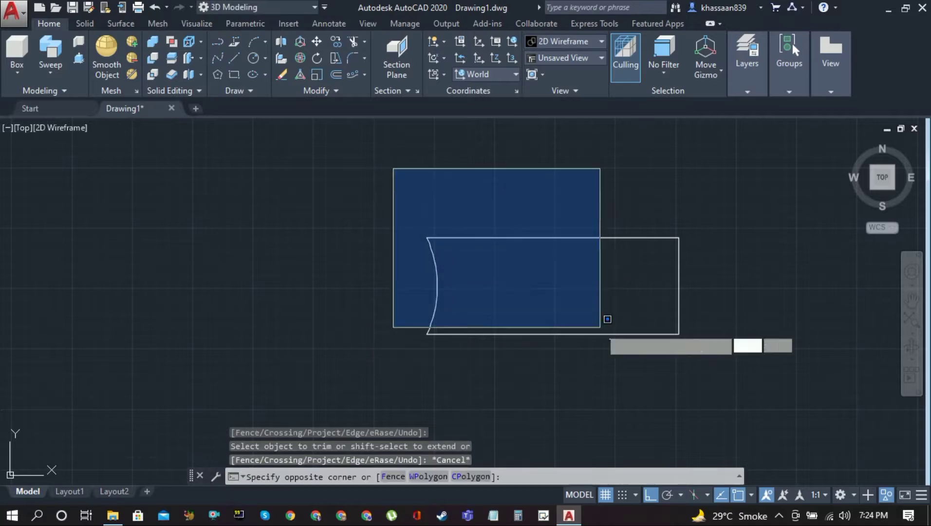
pyautogui.click(743, 379)
pyautogui.write('j')
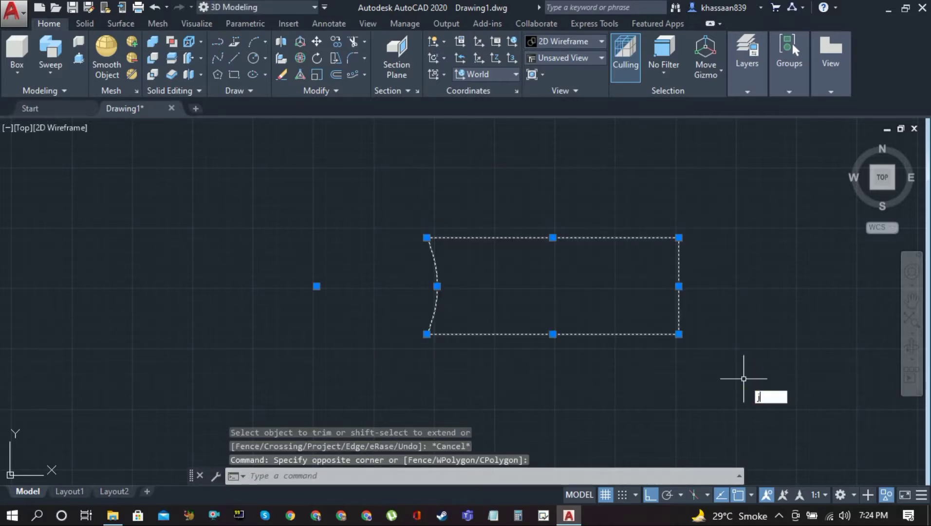
pyautogui.press('Return')
pyautogui.click(887, 494)
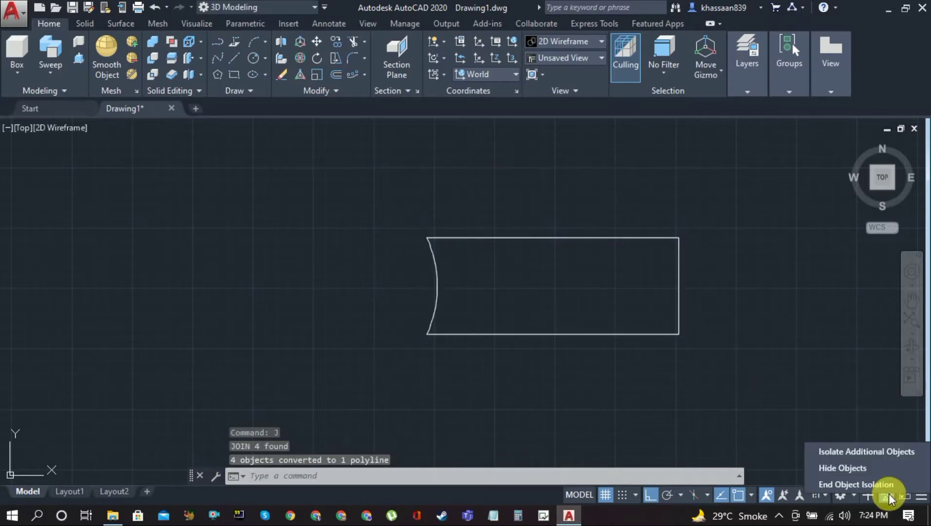
pyautogui.click(861, 480)
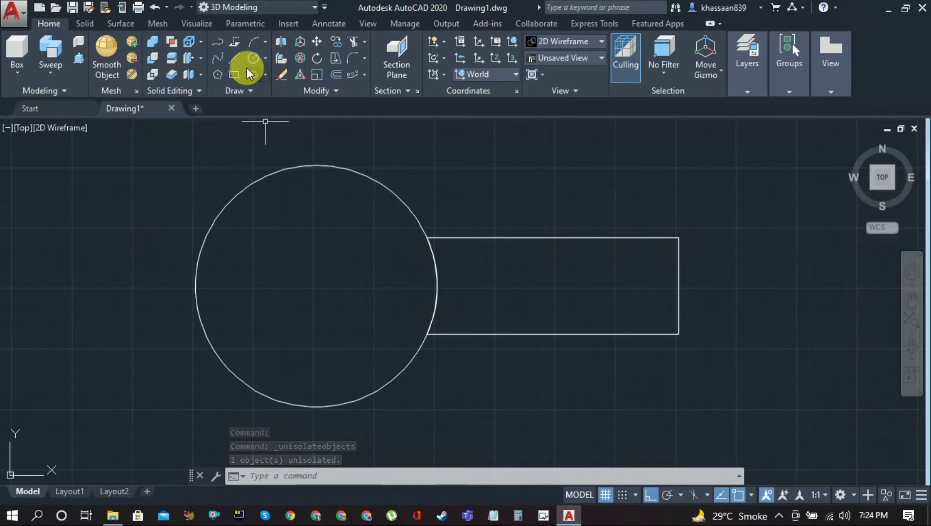
# Fillet the lower outer corner of the arm profile with a radius of 1.
pyautogui.click(350, 59)
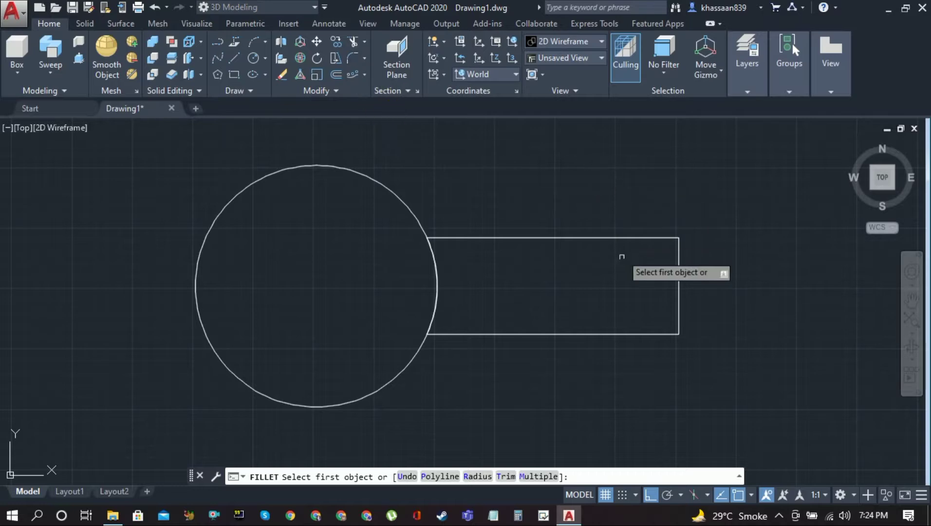
pyautogui.click(650, 334)
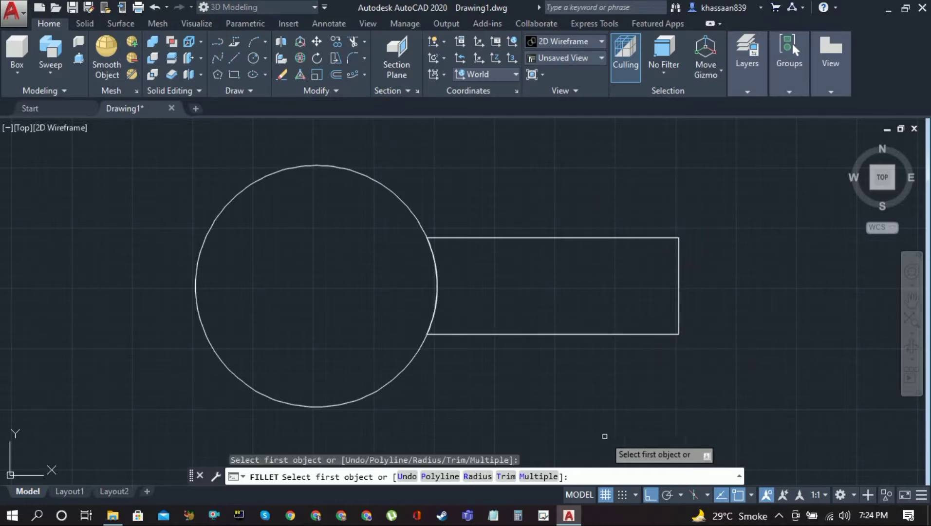
pyautogui.click(594, 334)
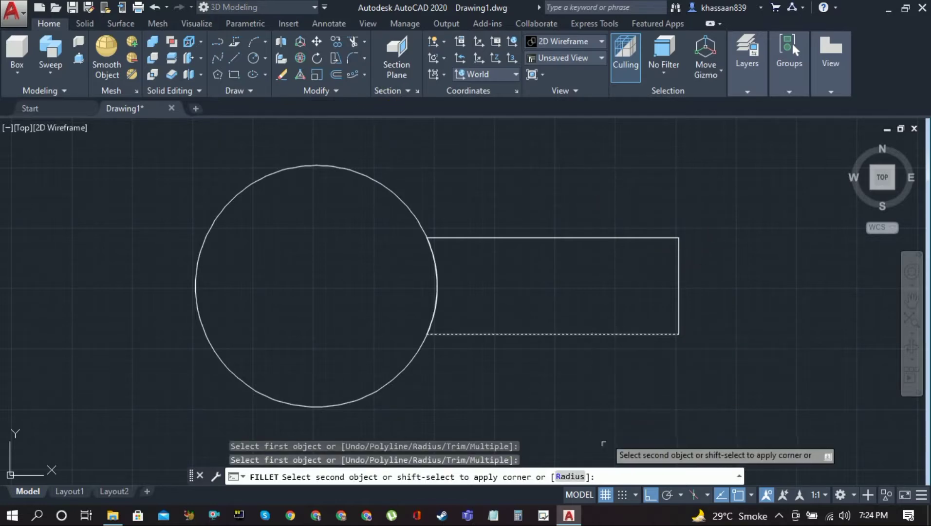
pyautogui.click(570, 477)
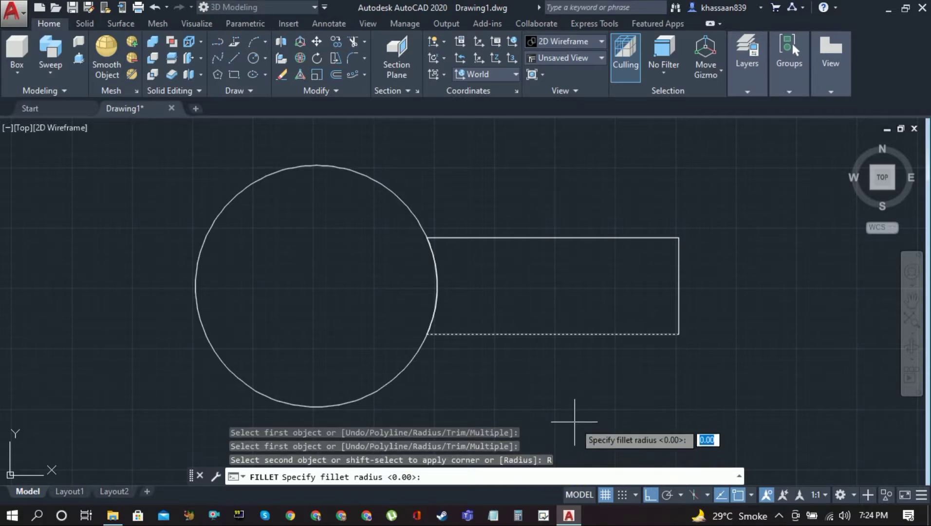
pyautogui.write('1')
pyautogui.press('Return')
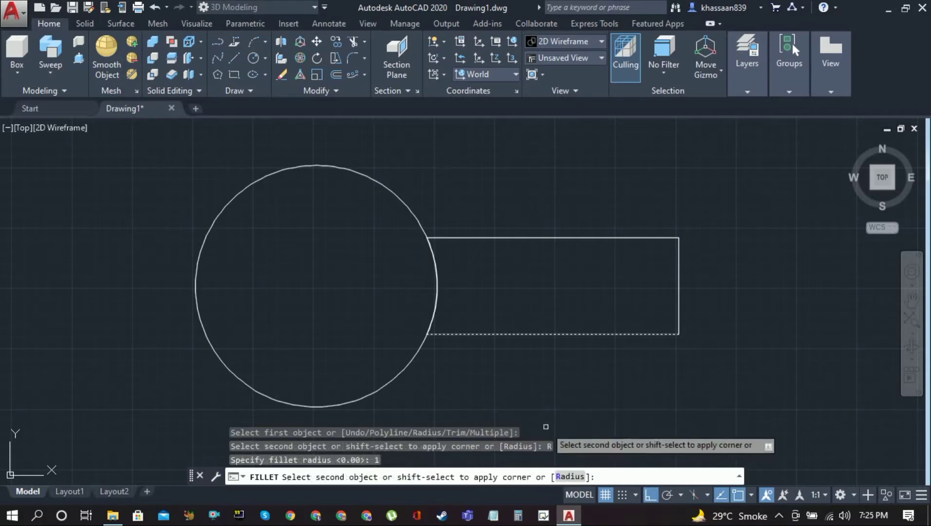
pyautogui.click(570, 477)
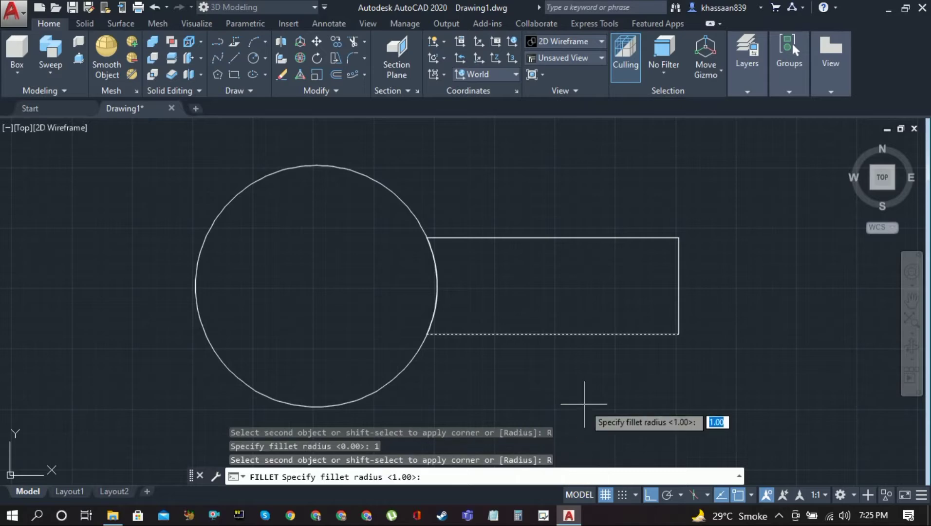
pyautogui.write('1')
pyautogui.press('Return')
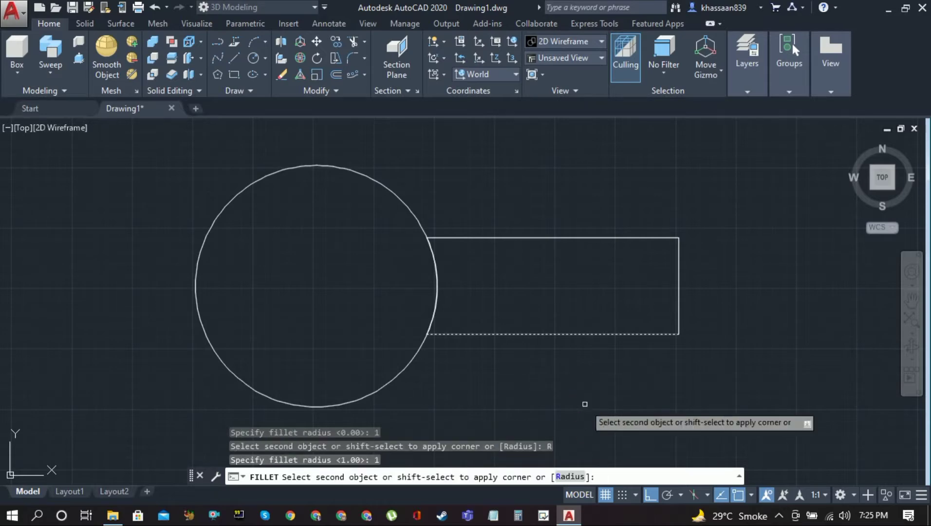
pyautogui.click(679, 301)
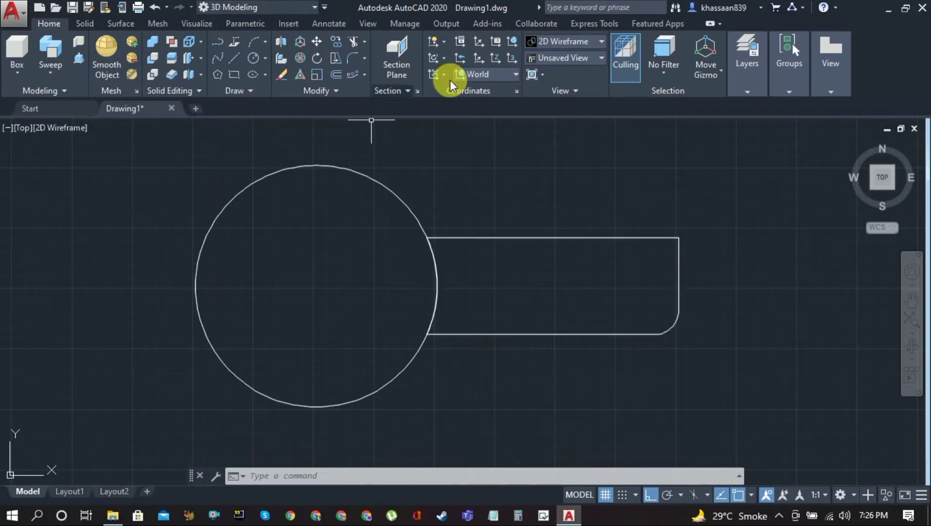
# Switch the model to the SE Isometric view.
pyautogui.click(571, 59)
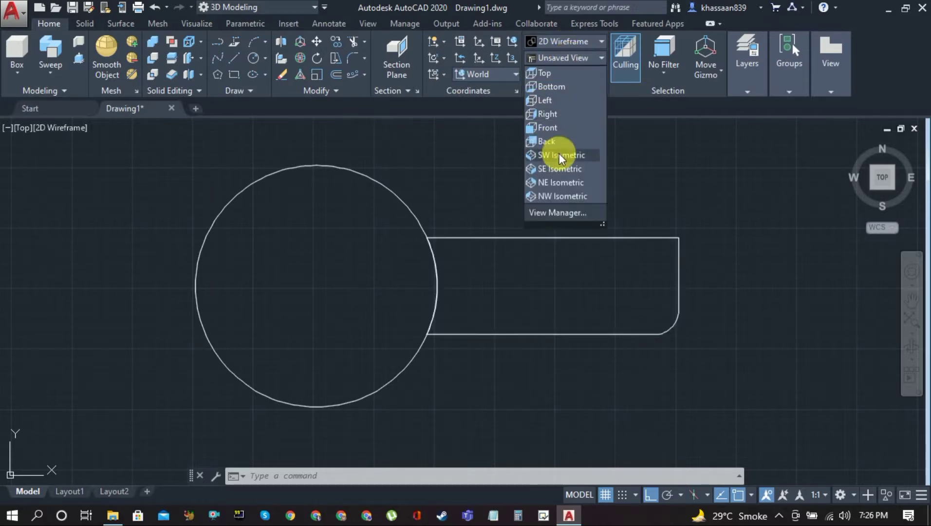
pyautogui.click(567, 169)
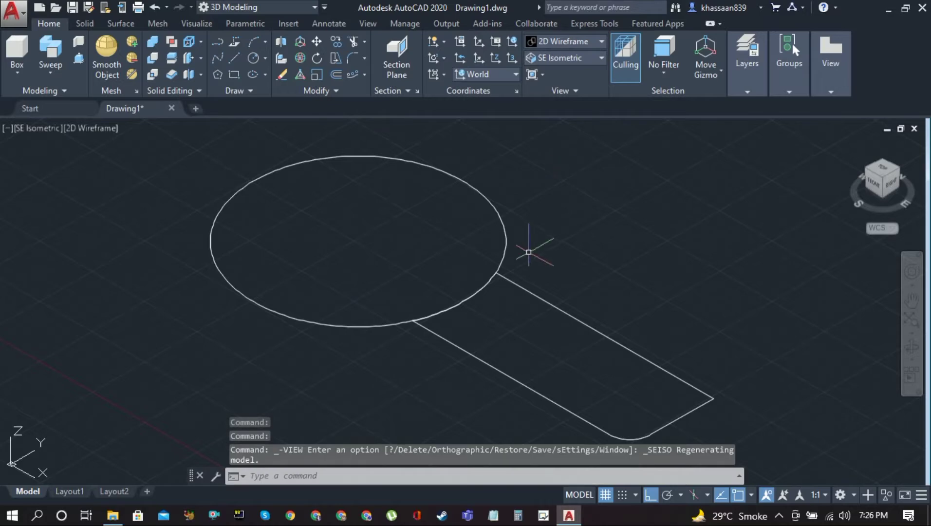
pyautogui.scroll(-6, 529, 252)
pyautogui.scroll(4, 509, 250)
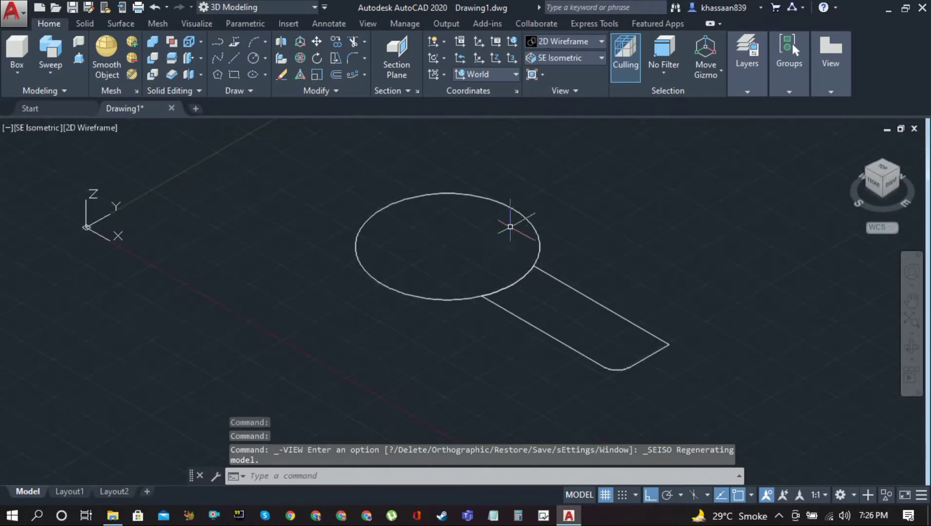
# Extrude the circle to a height of 50 as a solid column.
pyautogui.click(60, 85)
pyautogui.click(62, 98)
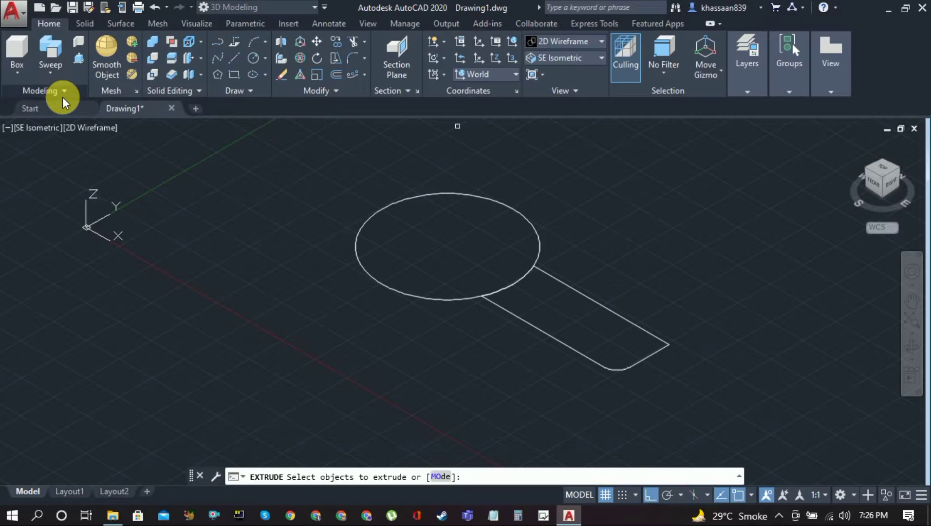
pyautogui.click(437, 194)
pyautogui.rightClick(448, 202)
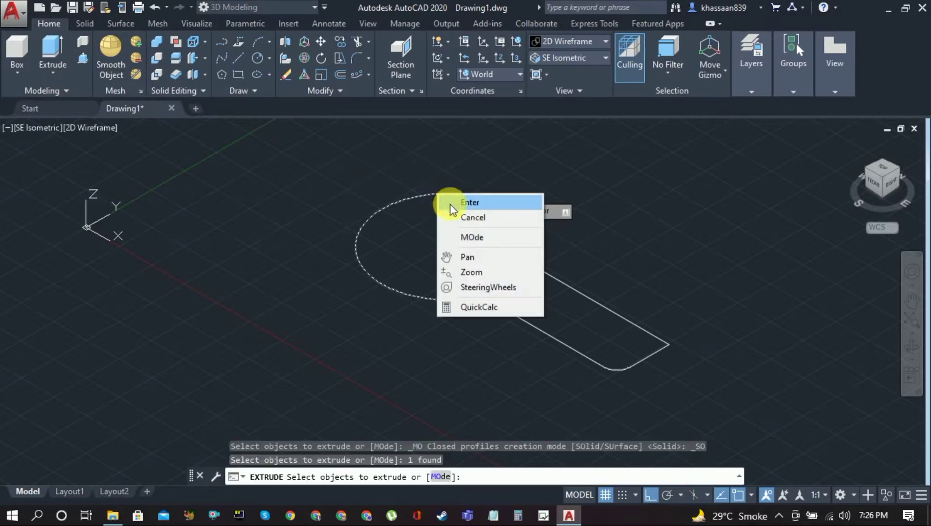
pyautogui.press('Escape')
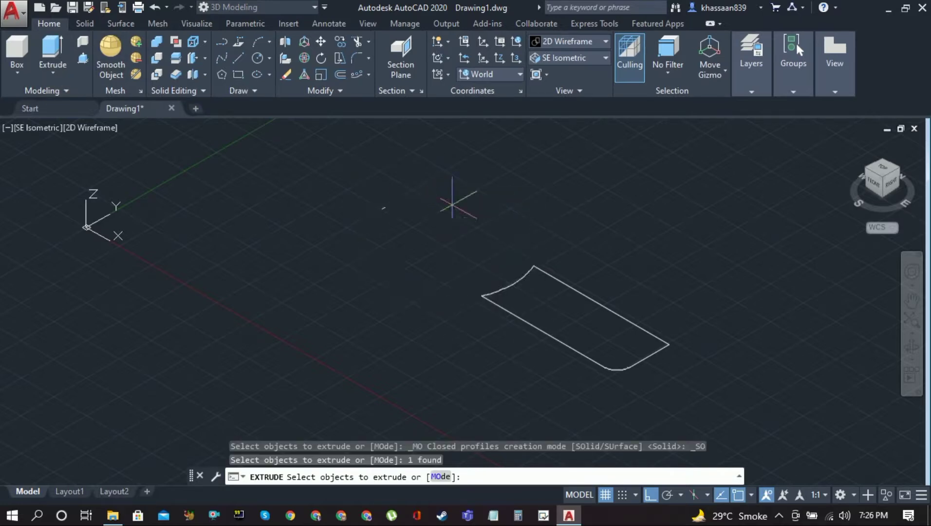
pyautogui.press('Return')
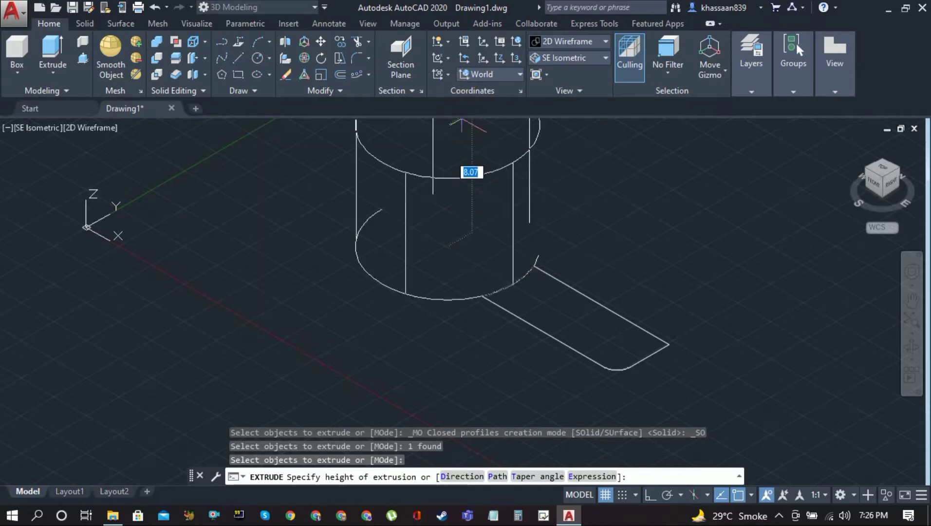
pyautogui.write('5')
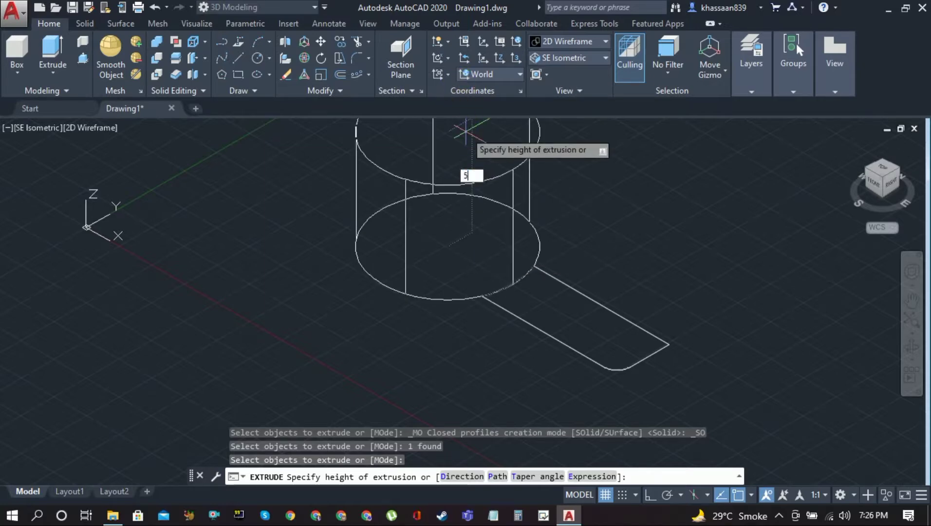
pyautogui.write('0')
pyautogui.press('Return')
# Extrude the arm profile at the column's base to a height of 0.5.
pyautogui.scroll(-5, 475, 217)
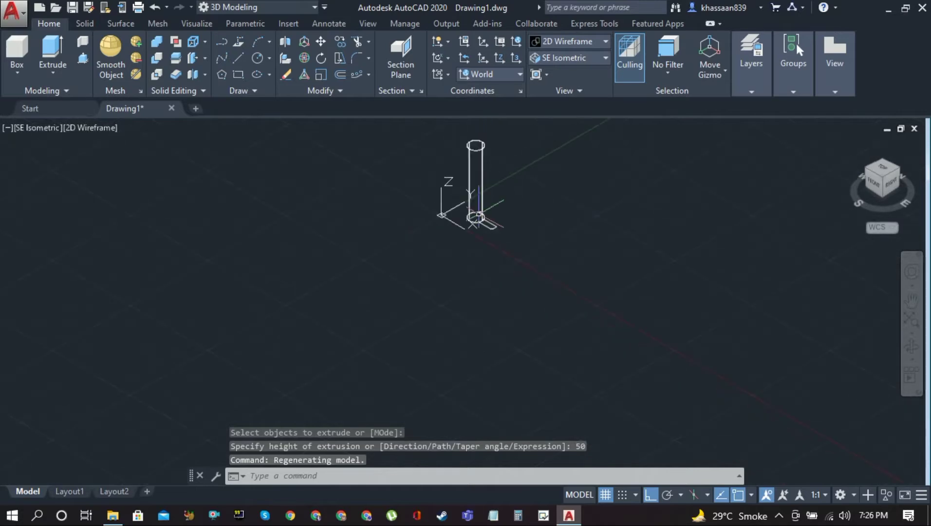
pyautogui.click(912, 299)
pyautogui.moveTo(619, 238); pyautogui.dragTo(620, 365)
pyautogui.scroll(3, 489, 346)
pyautogui.moveTo(574, 326); pyautogui.dragTo(458, 363)
pyautogui.scroll(-2, 500, 388)
pyautogui.scroll(2, 451, 353)
pyautogui.press('Escape')
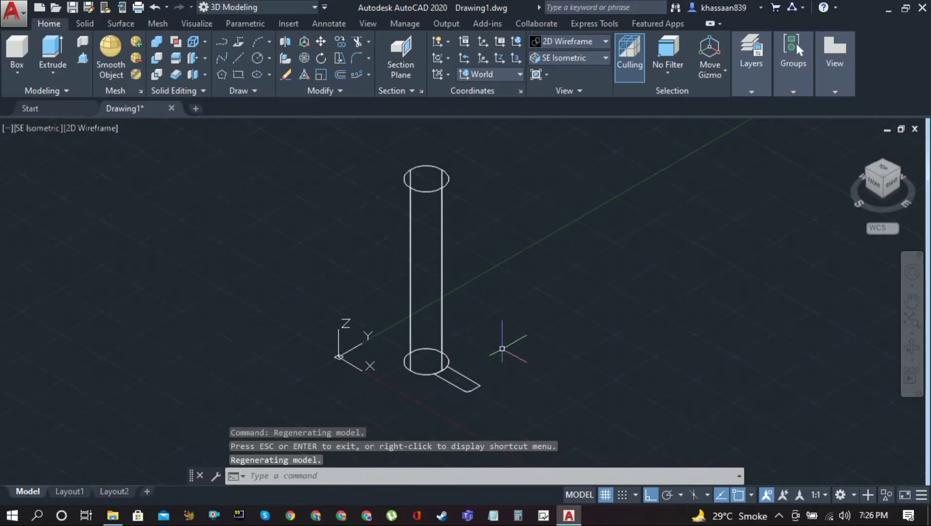
pyautogui.click(50, 50)
pyautogui.scroll(5, 476, 389)
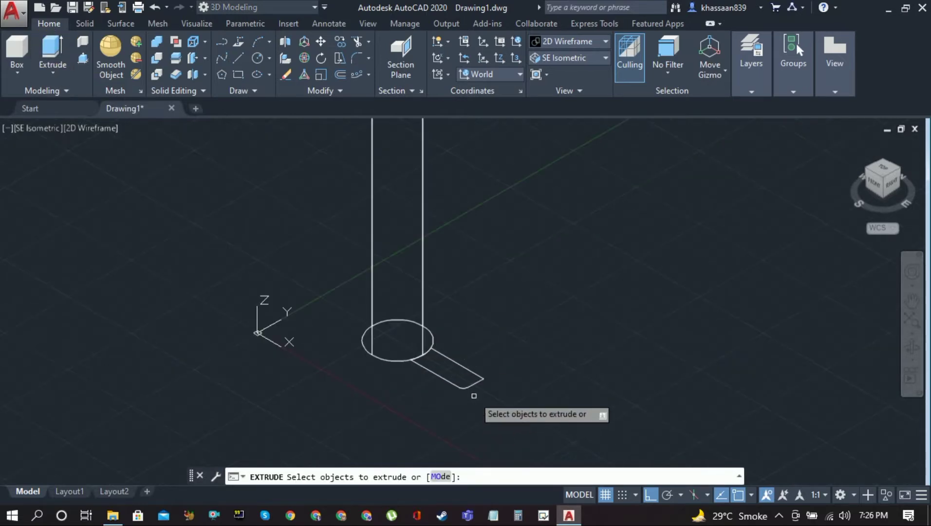
pyautogui.click(432, 374)
pyautogui.rightClick(432, 373)
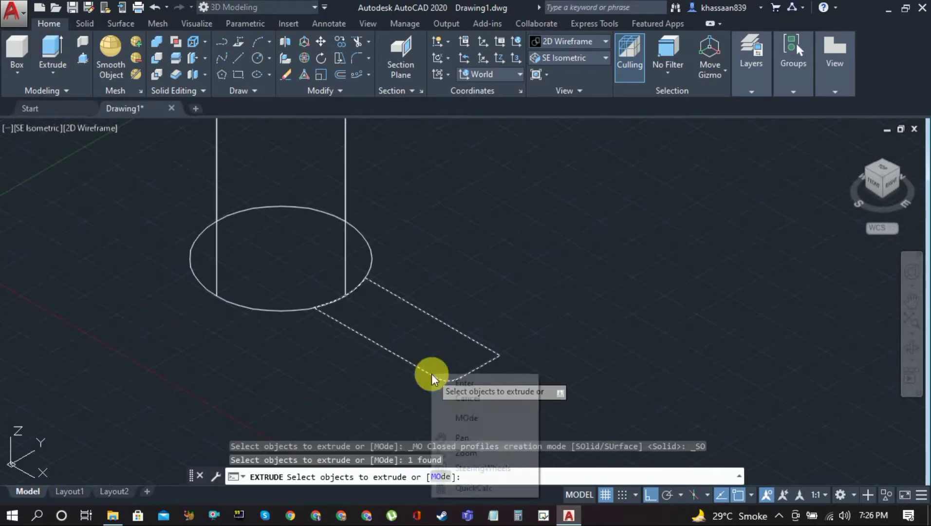
pyautogui.click(448, 381)
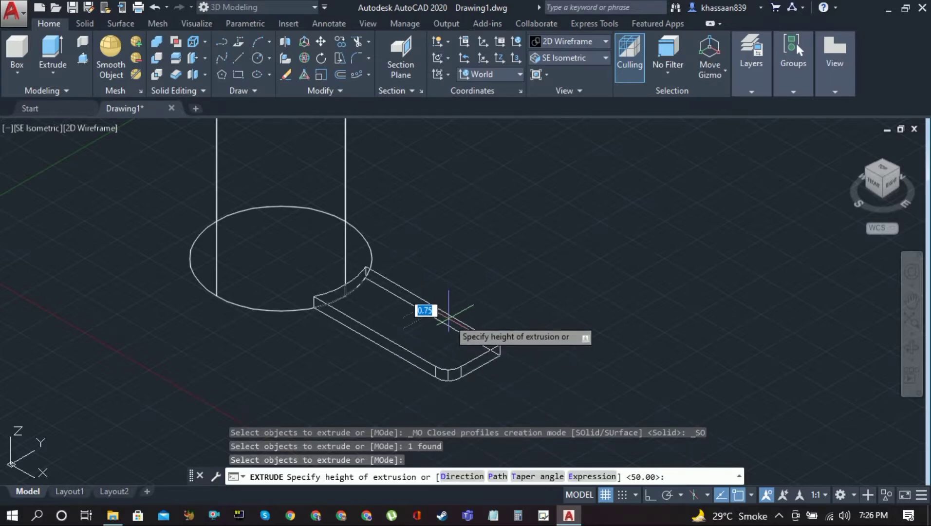
pyautogui.write('0.5')
pyautogui.press('Return')
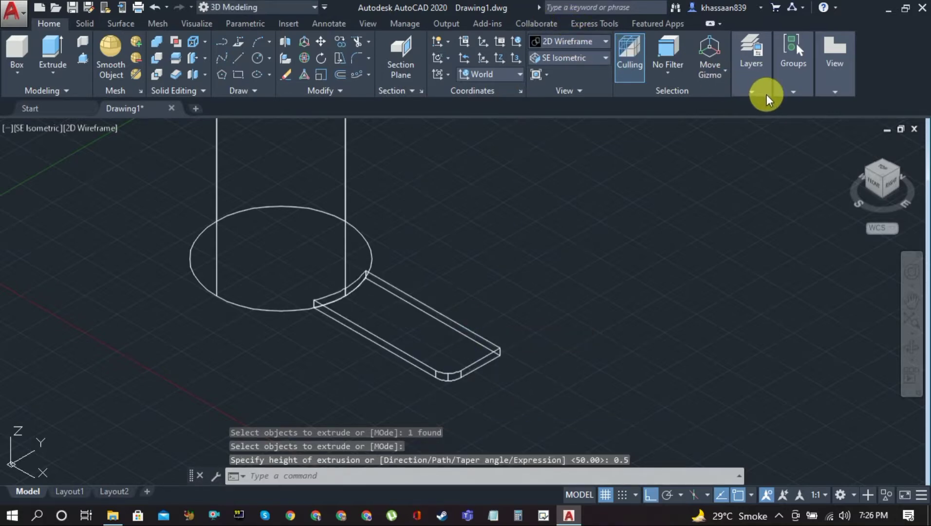
# Display the column and arm in the Realistic visual style and examine the whole model.
pyautogui.click(569, 41)
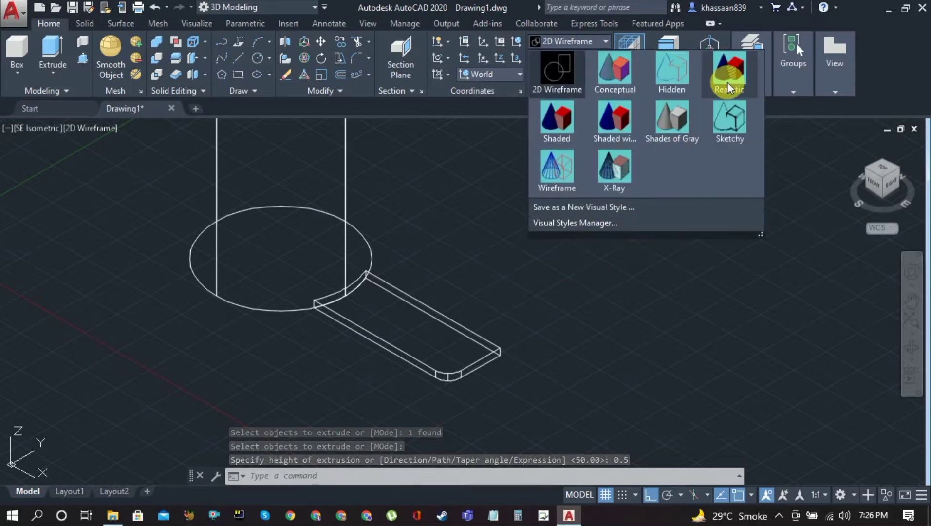
pyautogui.click(729, 83)
pyautogui.scroll(-6, 501, 224)
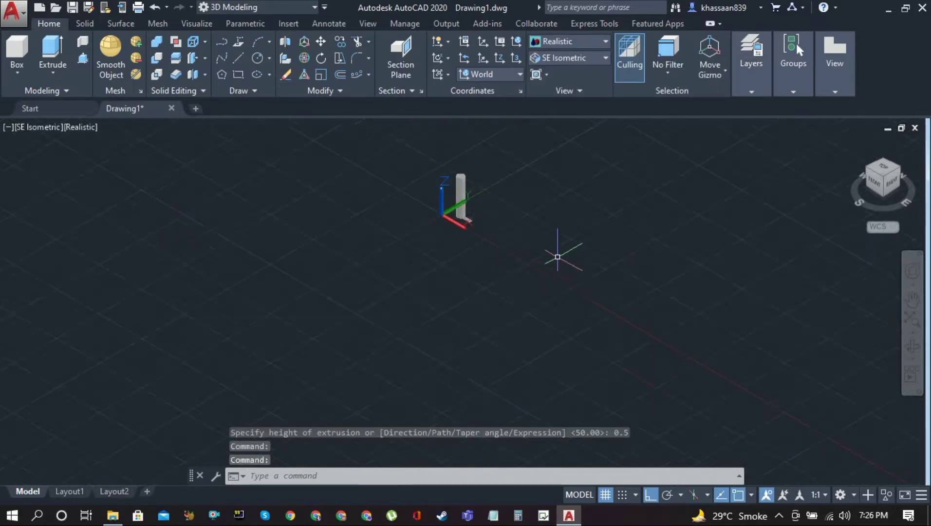
pyautogui.scroll(2, 558, 258)
pyautogui.click(917, 305)
pyautogui.moveTo(591, 256); pyautogui.dragTo(627, 391)
pyautogui.scroll(2, 451, 323)
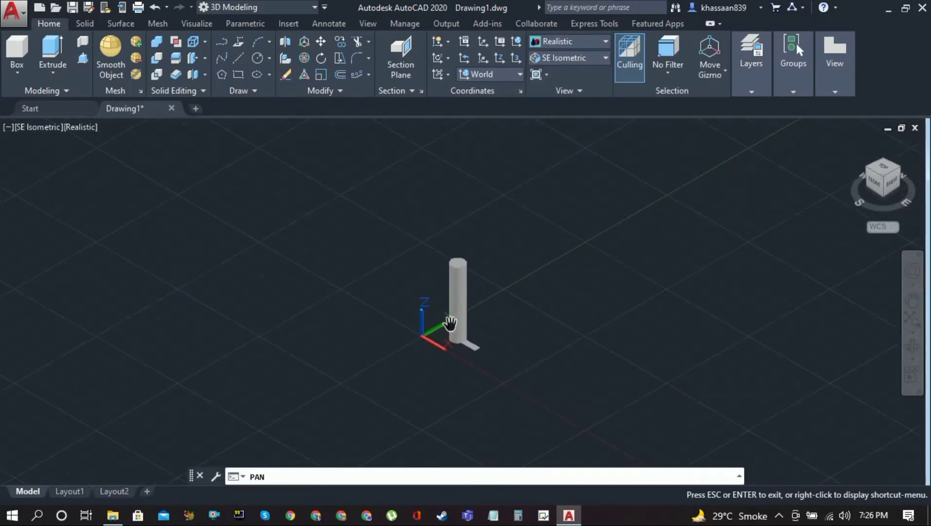
pyautogui.moveTo(459, 306); pyautogui.dragTo(446, 318)
pyautogui.scroll(2, 448, 403)
pyautogui.scroll(2, 449, 373)
pyautogui.press('Escape')
# Set the UCS icon to display away from the origin.
pyautogui.rightClick(396, 330)
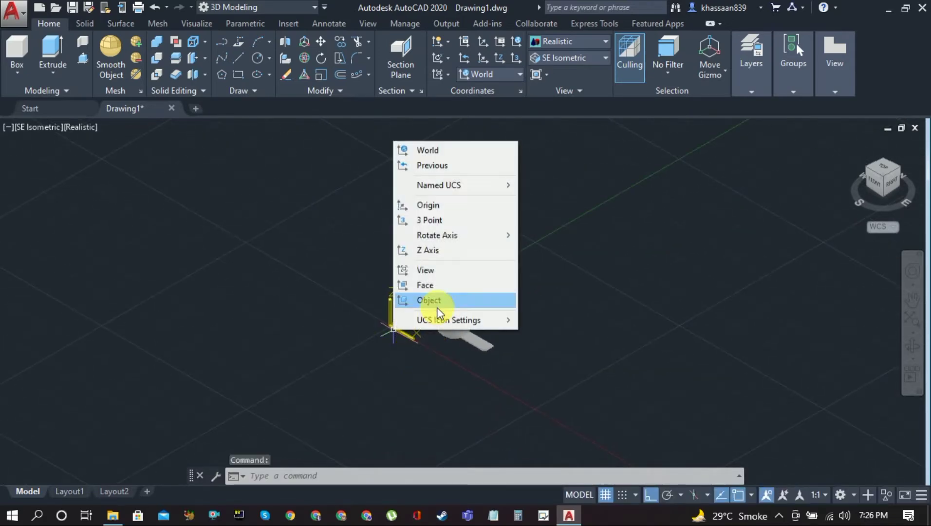
pyautogui.moveTo(439, 319)
pyautogui.click(566, 318)
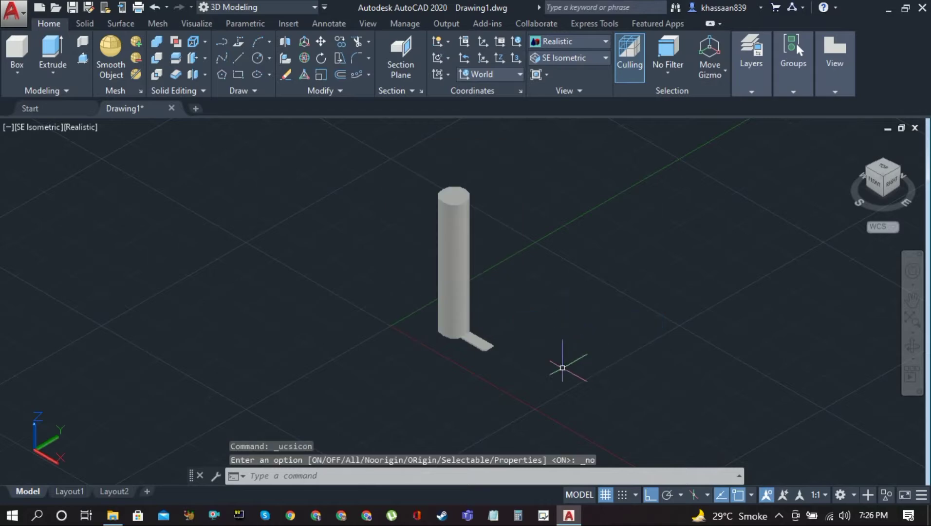
# Return the model to the 2D Wireframe visual style with the full column and arm in view.
pyautogui.scroll(4, 470, 307)
pyautogui.scroll(-2, 467, 308)
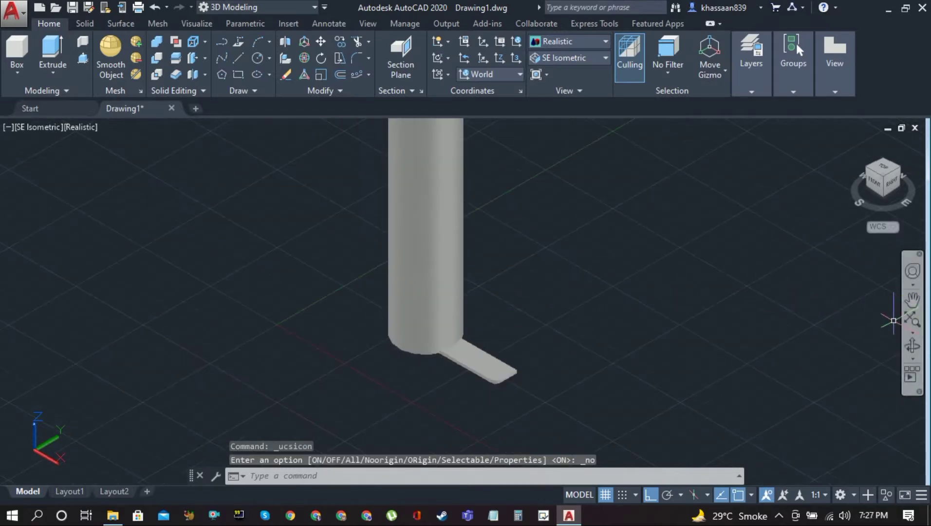
pyautogui.click(909, 303)
pyautogui.moveTo(559, 243); pyautogui.dragTo(511, 352)
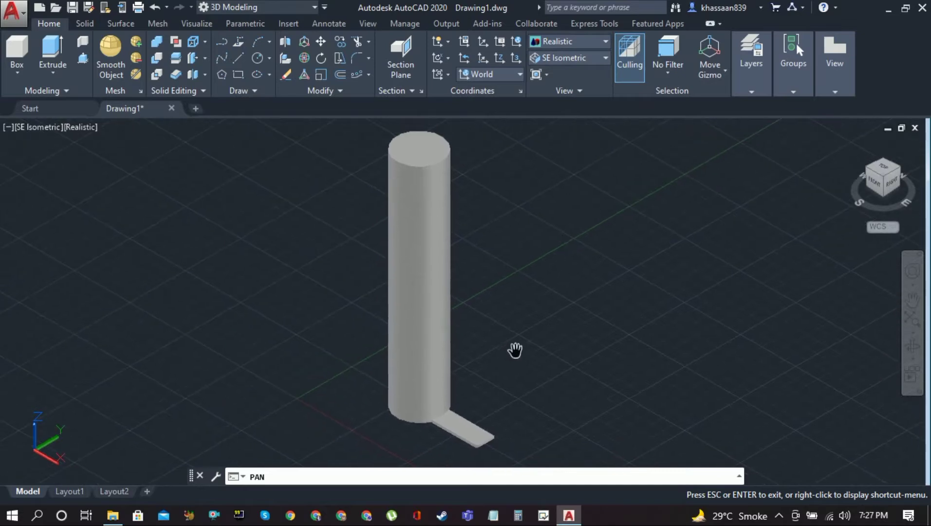
pyautogui.click(577, 44)
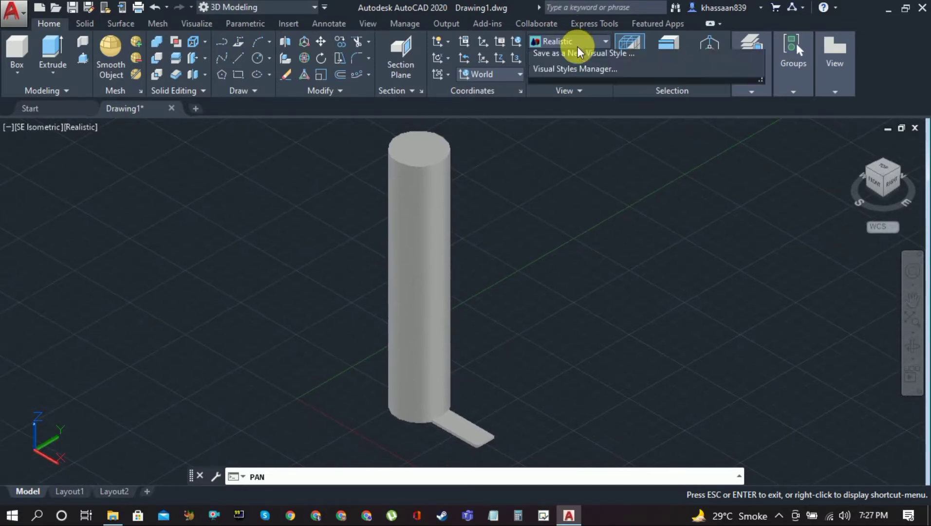
pyautogui.click(557, 73)
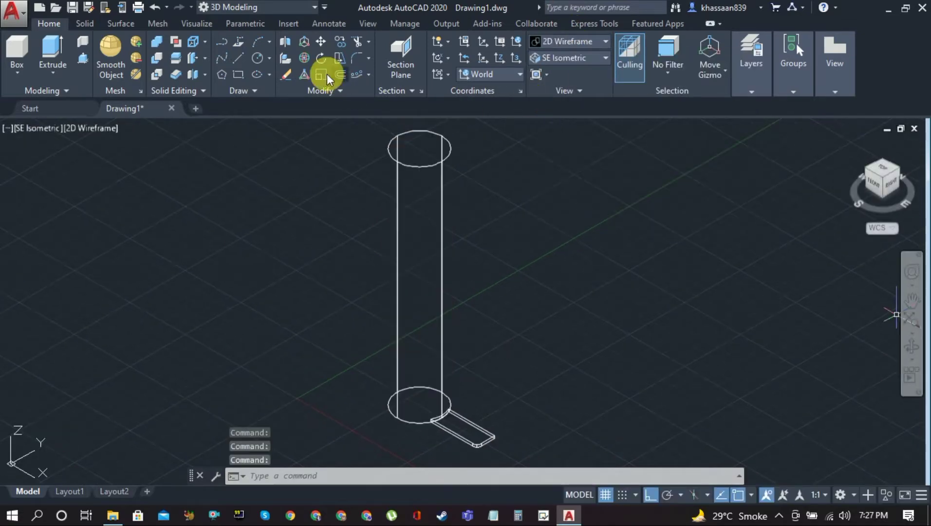
# Start a helix centred on the column's base, with both base and top radii reaching the arm's outer corner.
pyautogui.click(368, 75)
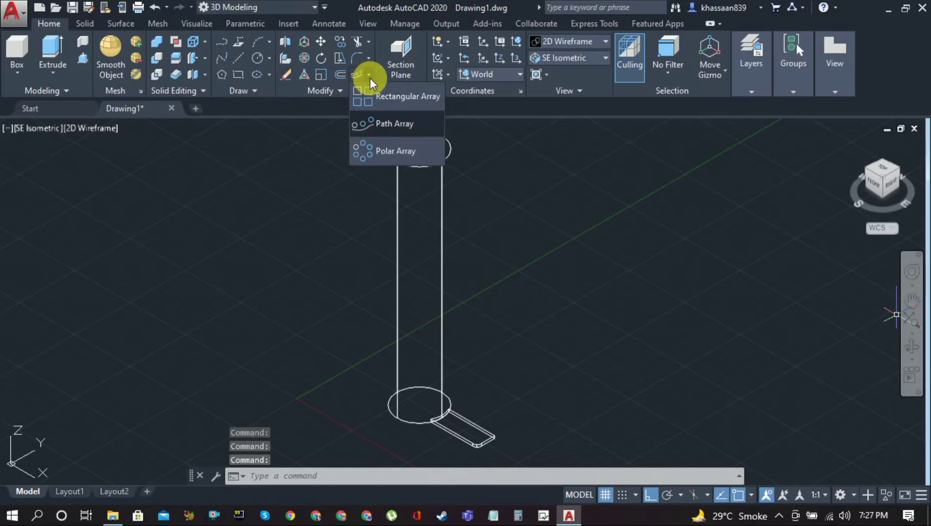
pyautogui.click(272, 93)
pyautogui.click(220, 108)
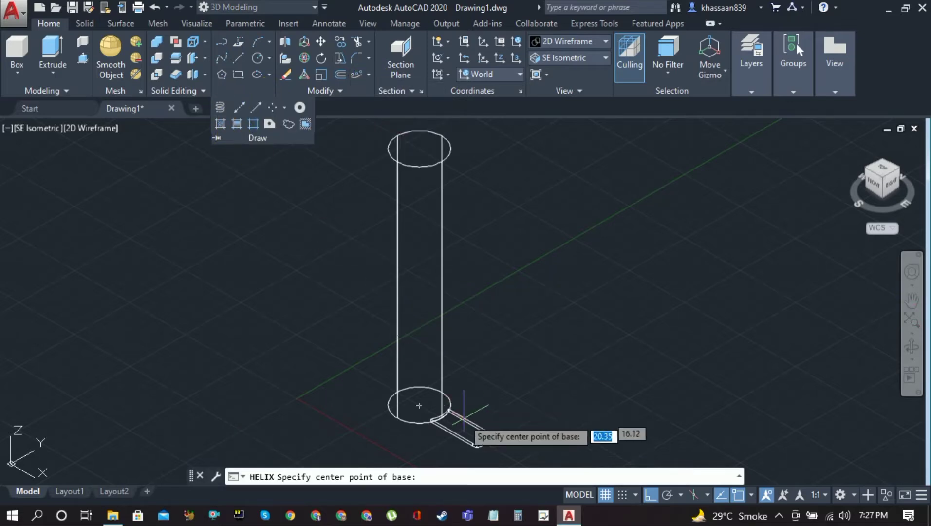
pyautogui.click(419, 404)
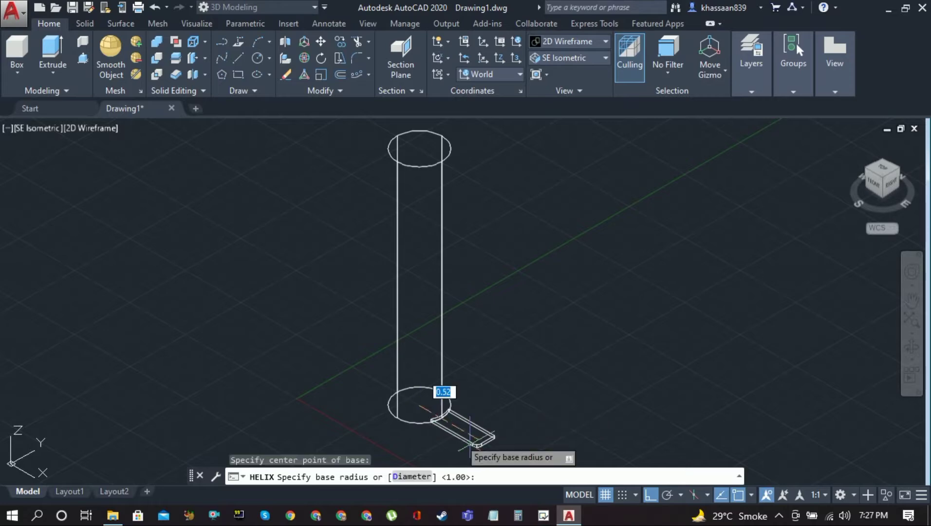
pyautogui.scroll(5, 506, 404)
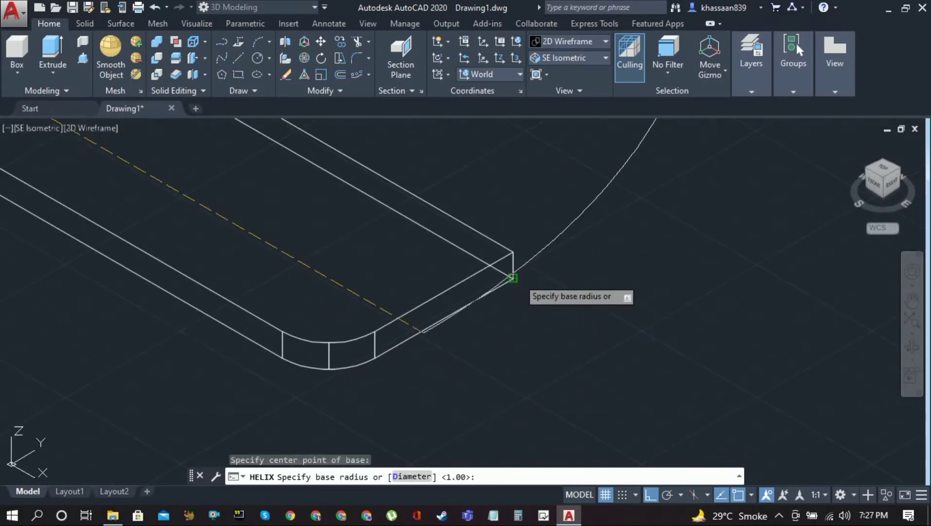
pyautogui.click(512, 278)
pyautogui.scroll(-5, 514, 278)
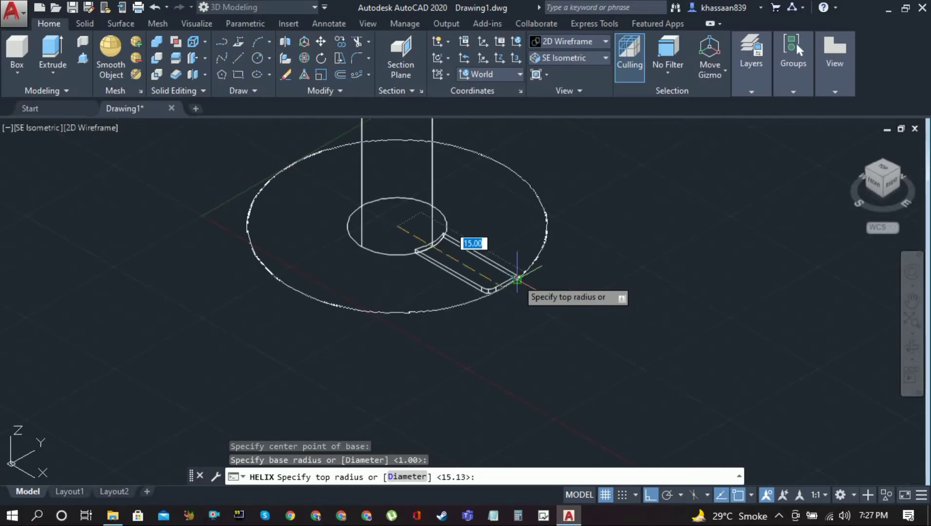
pyautogui.click(517, 278)
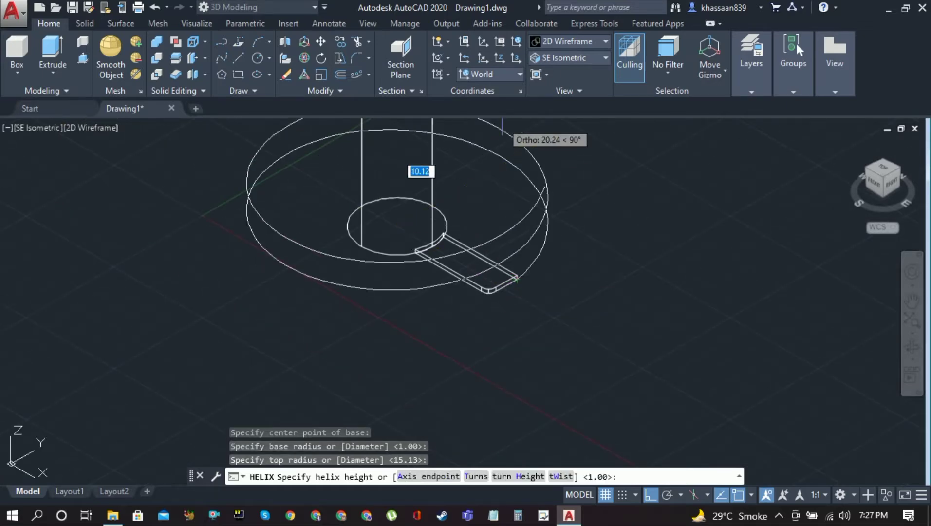
# Give the helix 1 turn and set its height at the centre of the column's top face.
pyautogui.scroll(-8, 535, 168)
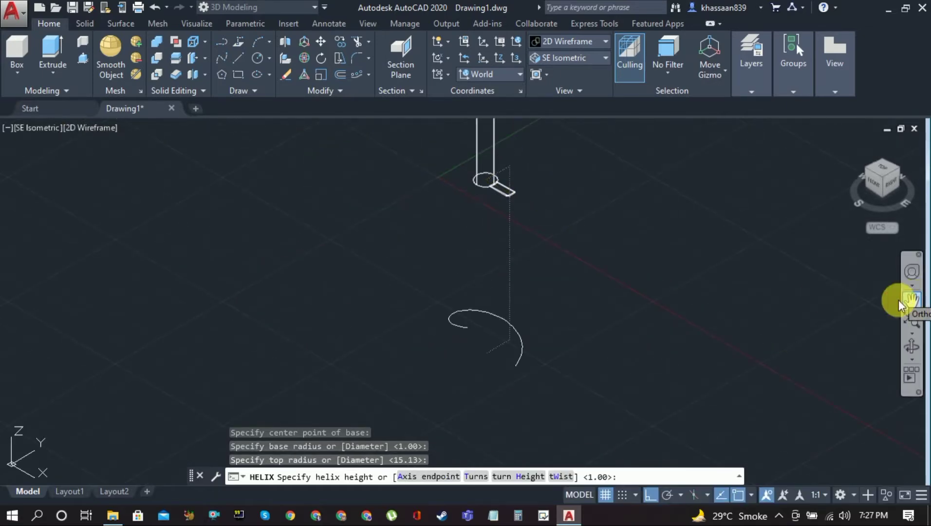
pyautogui.click(919, 302)
pyautogui.moveTo(584, 222); pyautogui.dragTo(571, 414)
pyautogui.press('Escape')
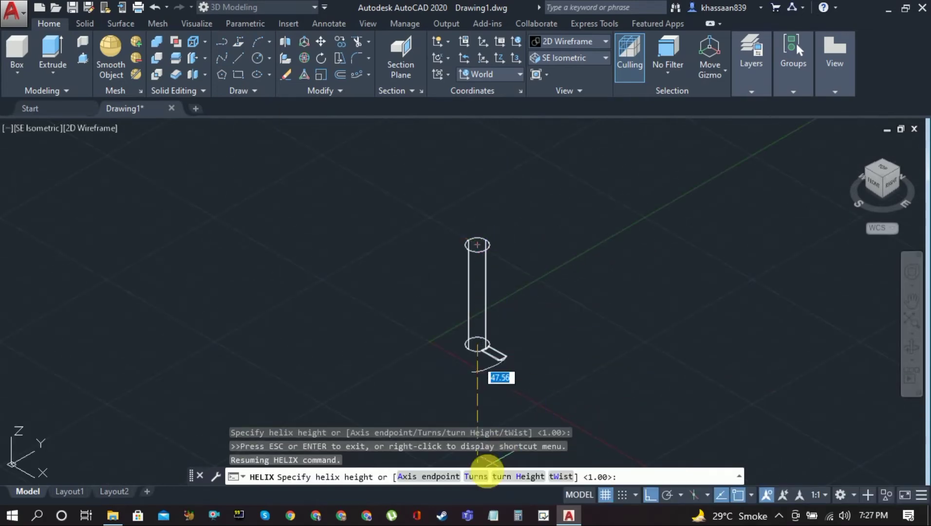
pyautogui.write('T')
pyautogui.press('Return')
pyautogui.write('1')
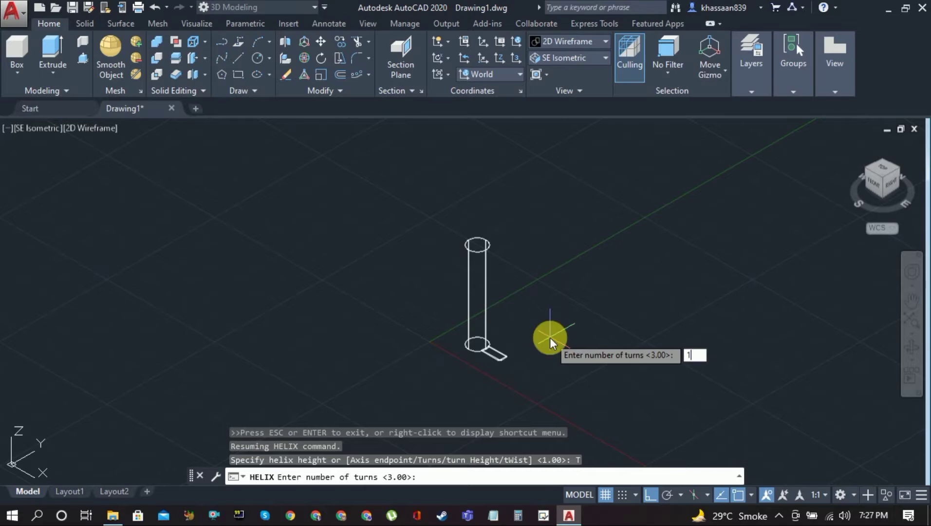
pyautogui.press('Return')
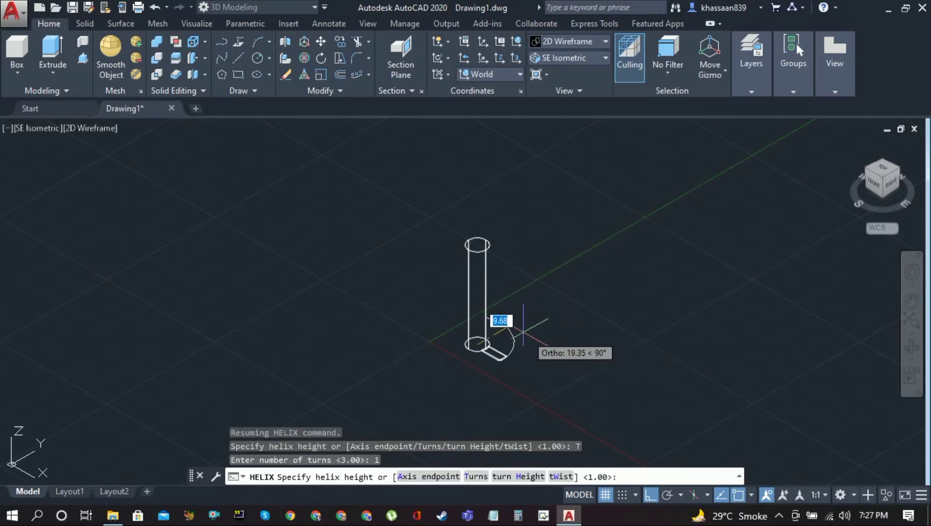
pyautogui.click(477, 243)
pyautogui.scroll(4, 477, 243)
pyautogui.scroll(-2, 527, 276)
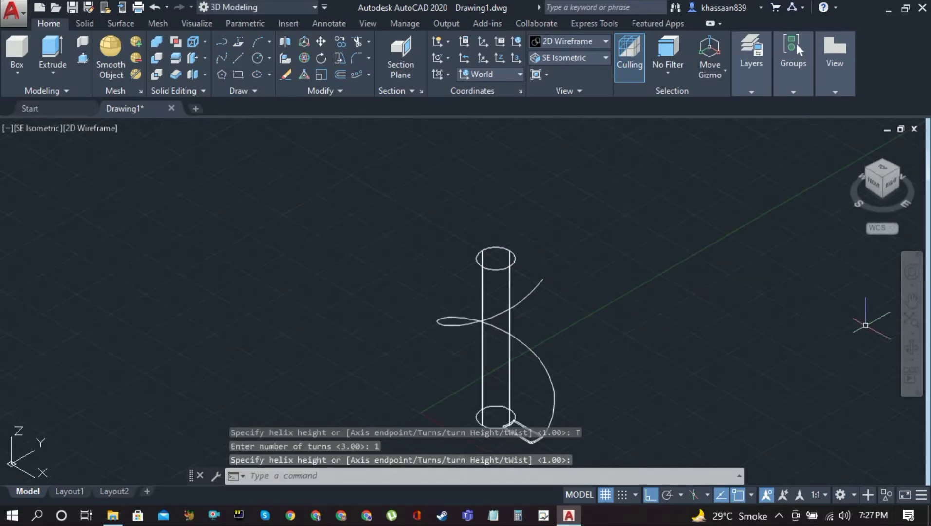
# Display the column, arm and helix in the Realistic visual style.
pyautogui.click(910, 301)
pyautogui.moveTo(638, 375); pyautogui.dragTo(548, 279)
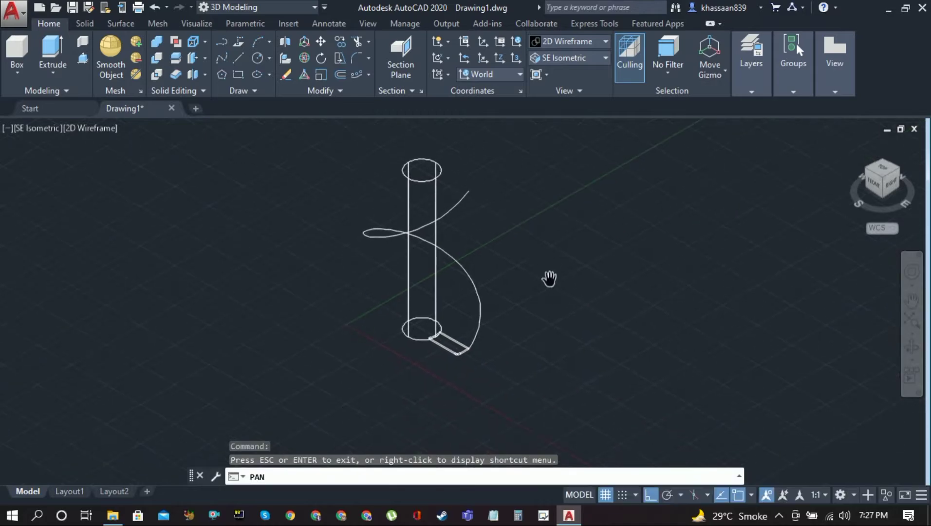
pyautogui.press('Escape')
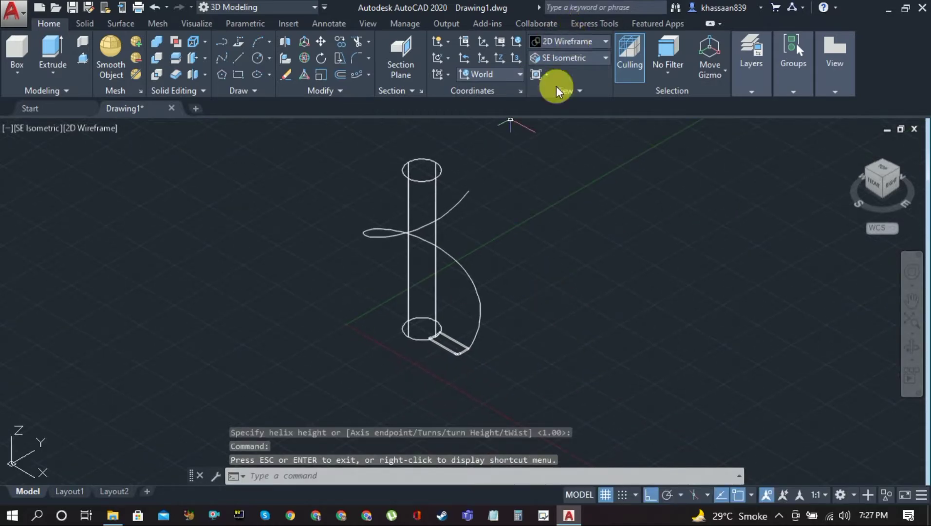
pyautogui.click(573, 40)
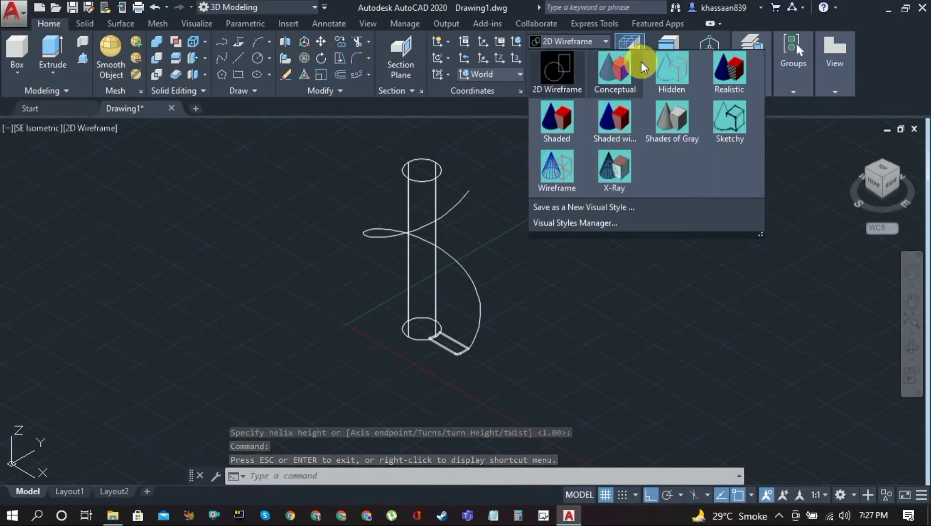
pyautogui.press('Escape')
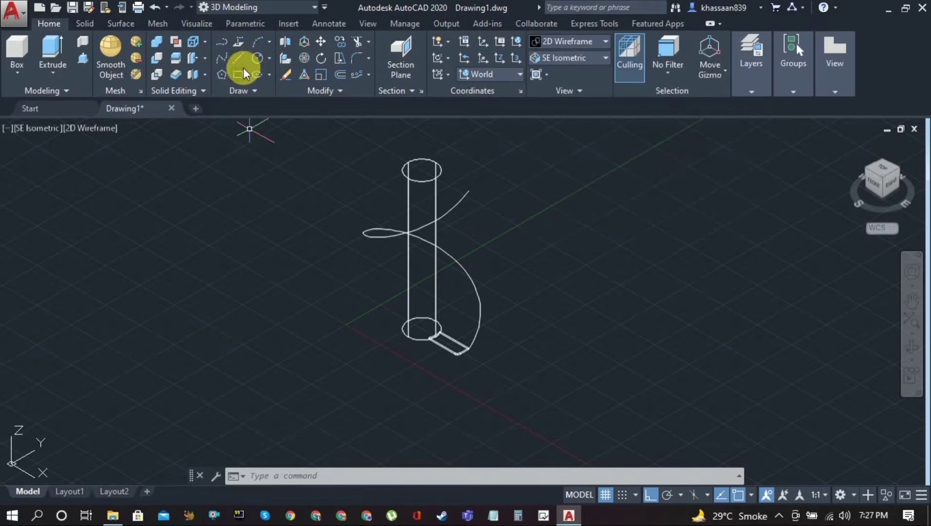
pyautogui.click(357, 74)
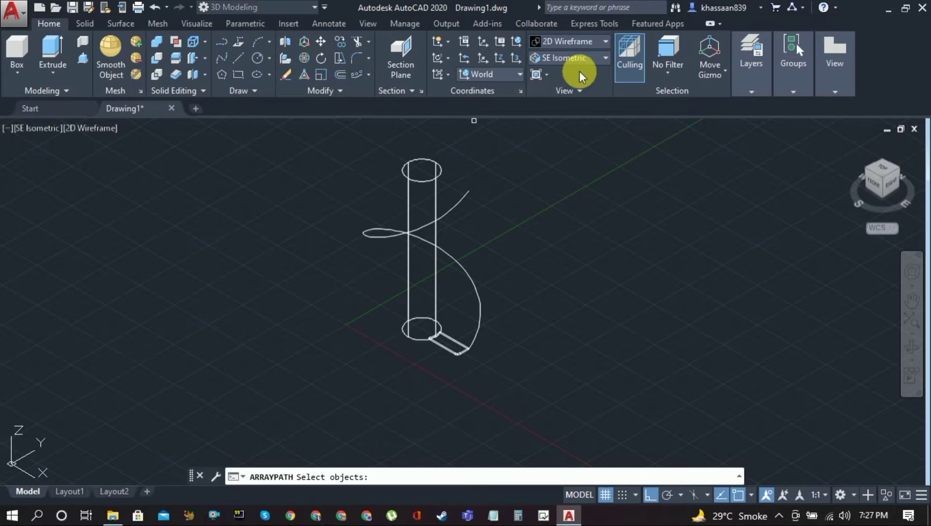
pyautogui.click(586, 48)
pyautogui.click(733, 82)
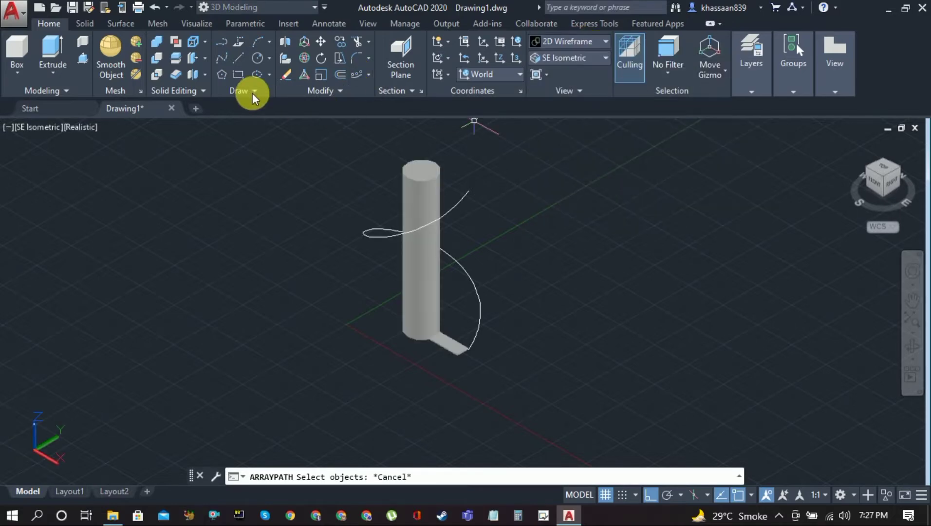
# Create a path array of the arm at the column's base, using the helix as the path curve.
pyautogui.click(355, 76)
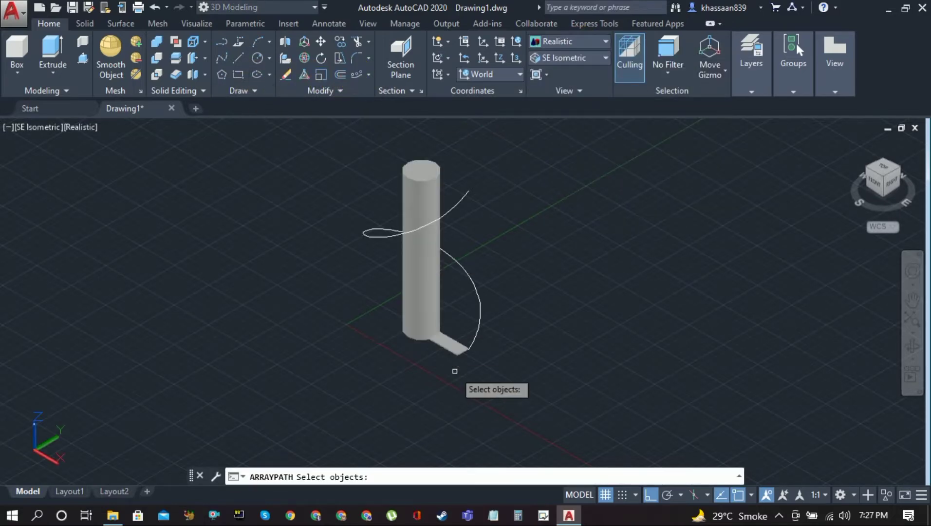
pyautogui.scroll(5, 458, 354)
pyautogui.click(459, 354)
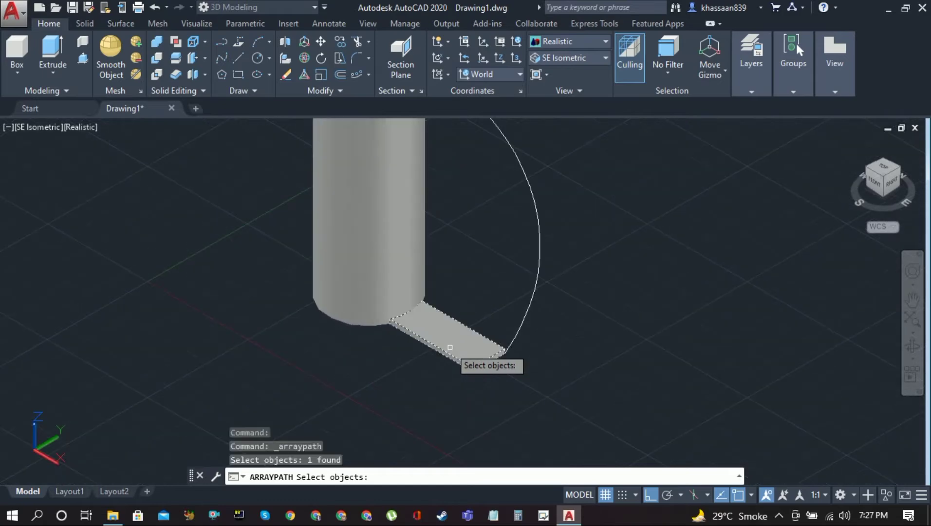
pyautogui.press('Return')
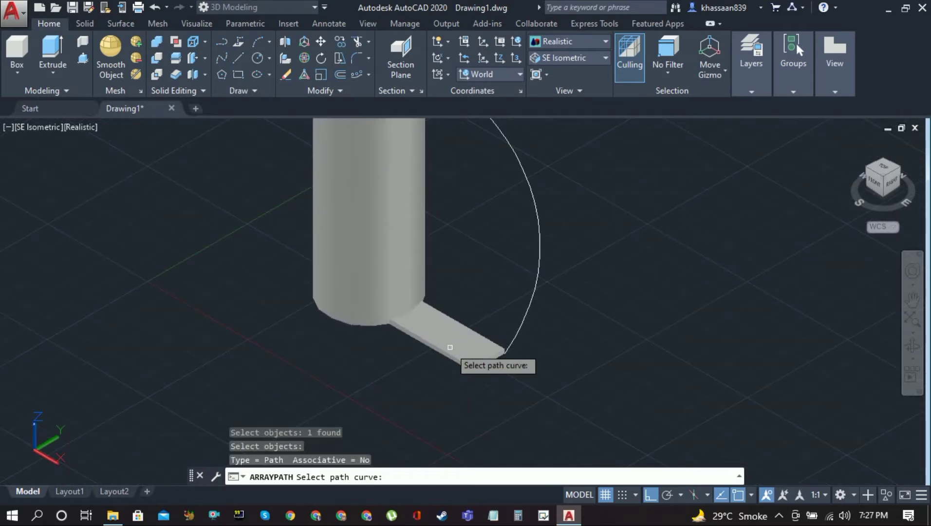
pyautogui.click(521, 322)
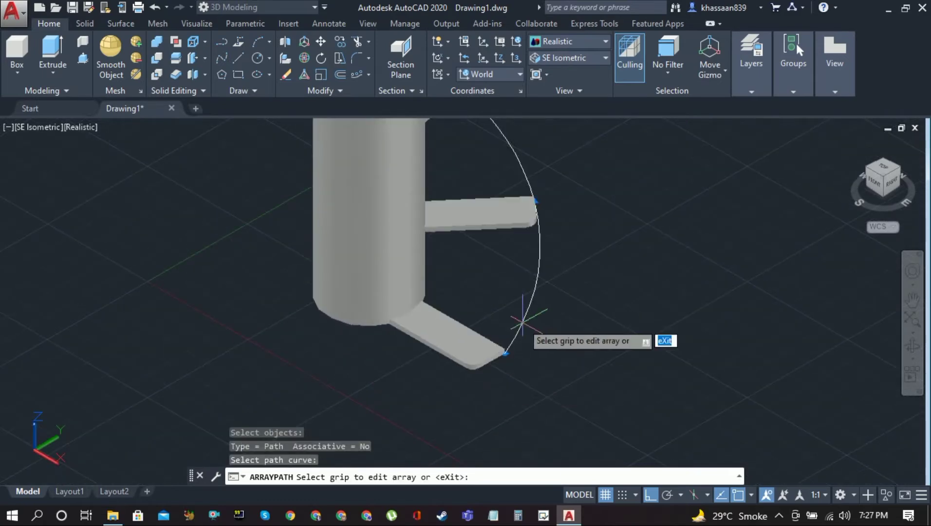
pyautogui.scroll(-4, 522, 319)
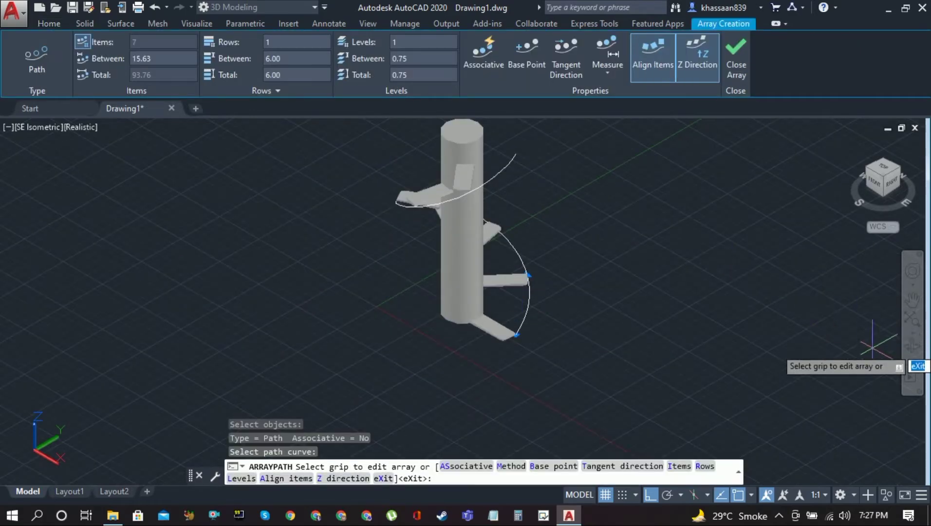
# Reduce the spacing between the arrayed arms freehand to about 5.42 along the helix.
pyautogui.click(912, 347)
pyautogui.moveTo(582, 333); pyautogui.dragTo(453, 293)
pyautogui.scroll(3, 493, 319)
pyautogui.moveTo(492, 319); pyautogui.dragTo(560, 367)
pyautogui.press('Escape')
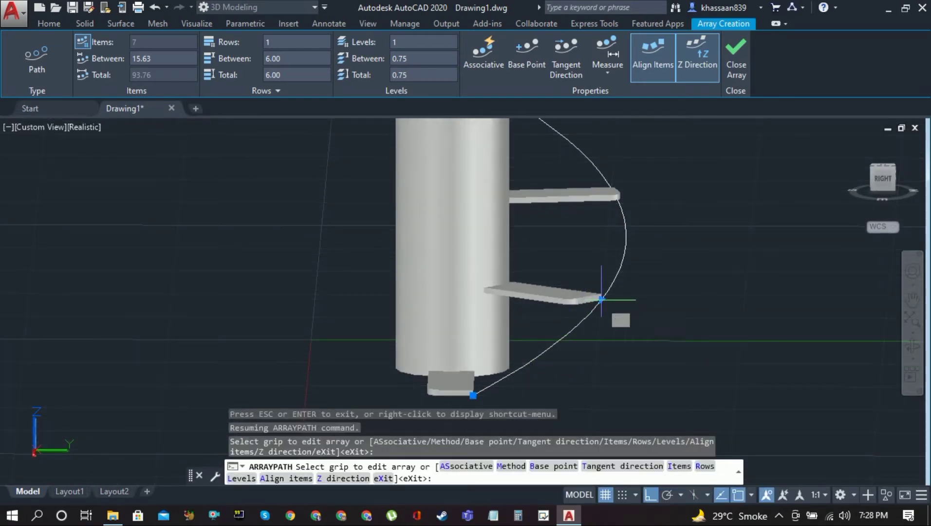
pyautogui.click(608, 309)
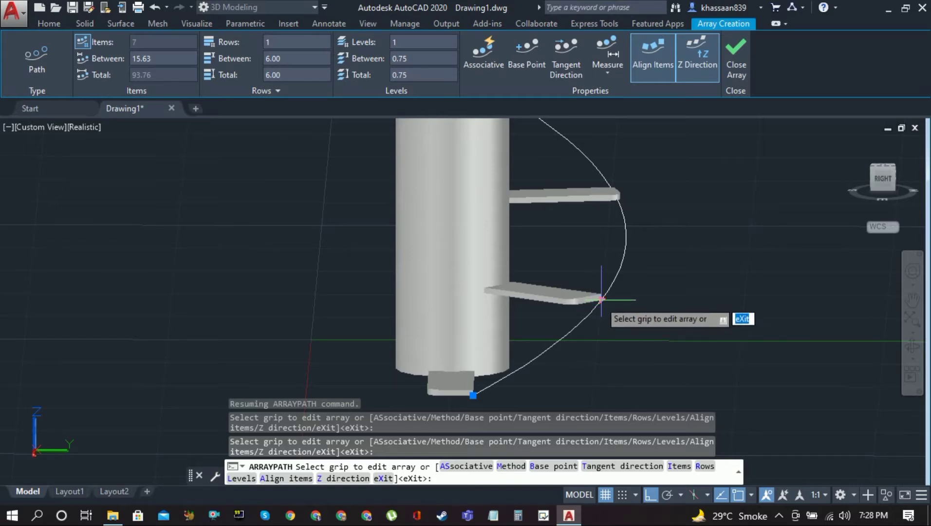
pyautogui.click(602, 299)
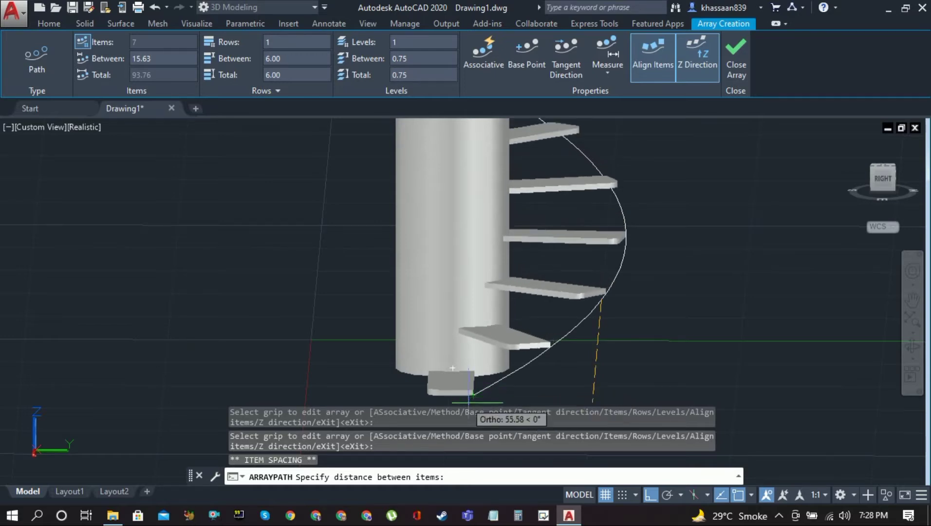
pyautogui.click(427, 458)
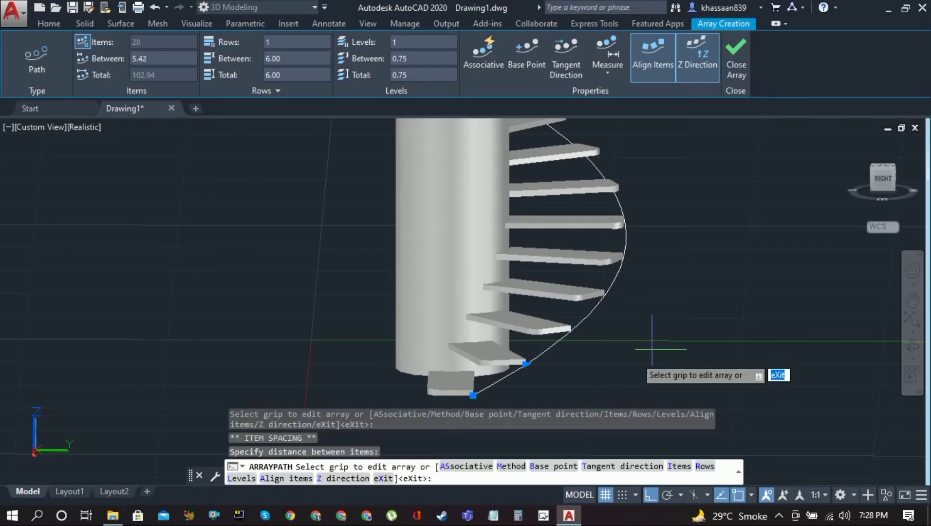
# Set the distance between the arrayed arms to 3.2 and finish the path array.
pyautogui.click(912, 300)
pyautogui.moveTo(646, 355); pyautogui.dragTo(792, 227)
pyautogui.press('Escape')
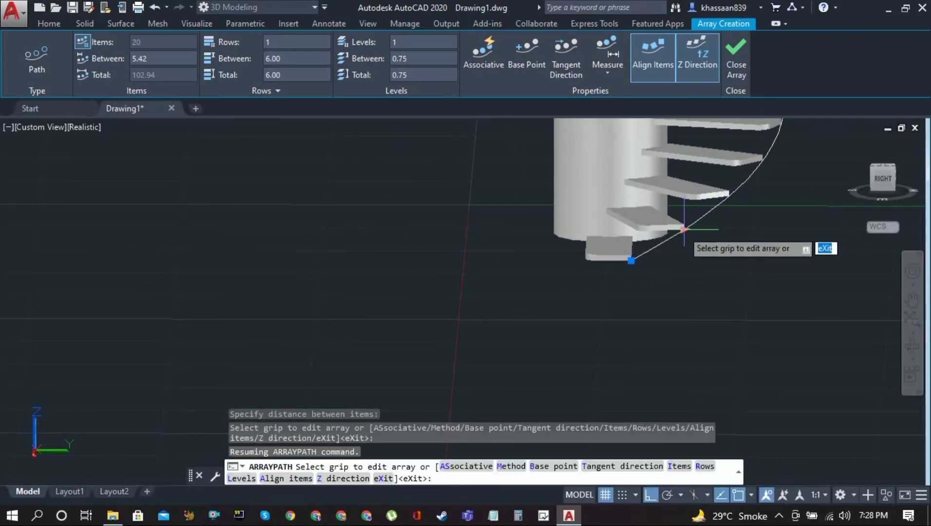
pyautogui.click(684, 229)
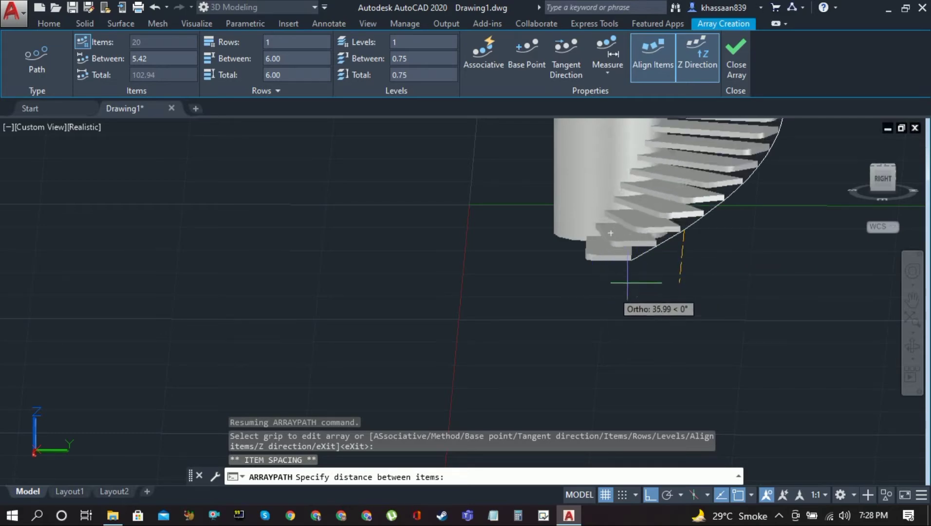
pyautogui.write('3.2')
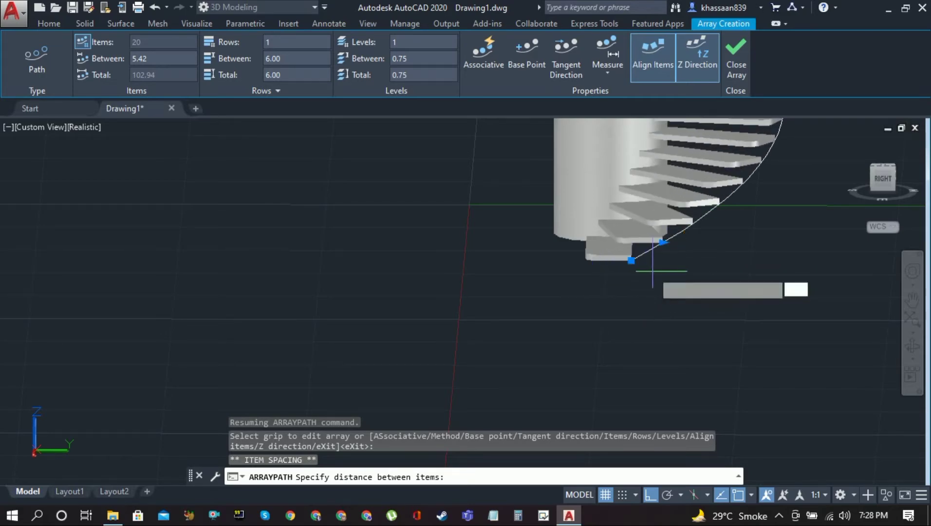
pyautogui.press('Return')
pyautogui.click(737, 60)
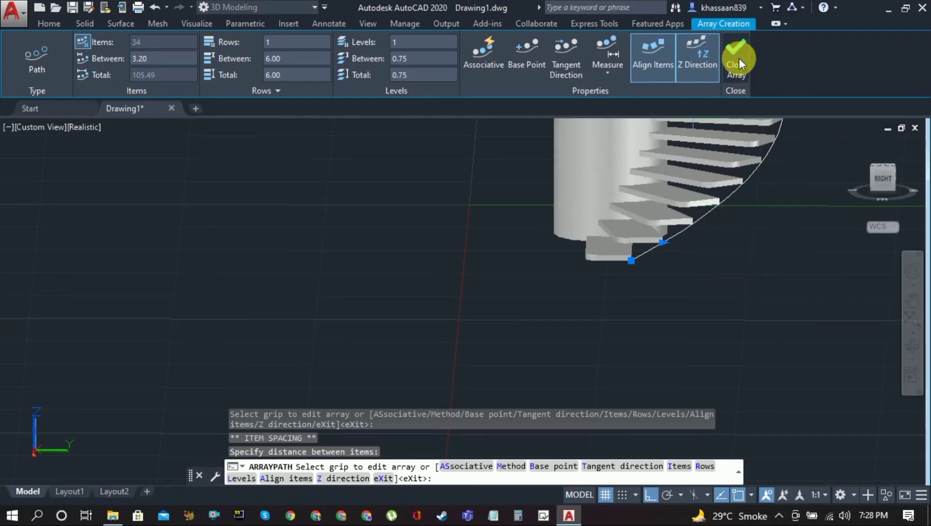
# Examine the whole spiral staircase and its lower treads from different angles.
pyautogui.click(912, 298)
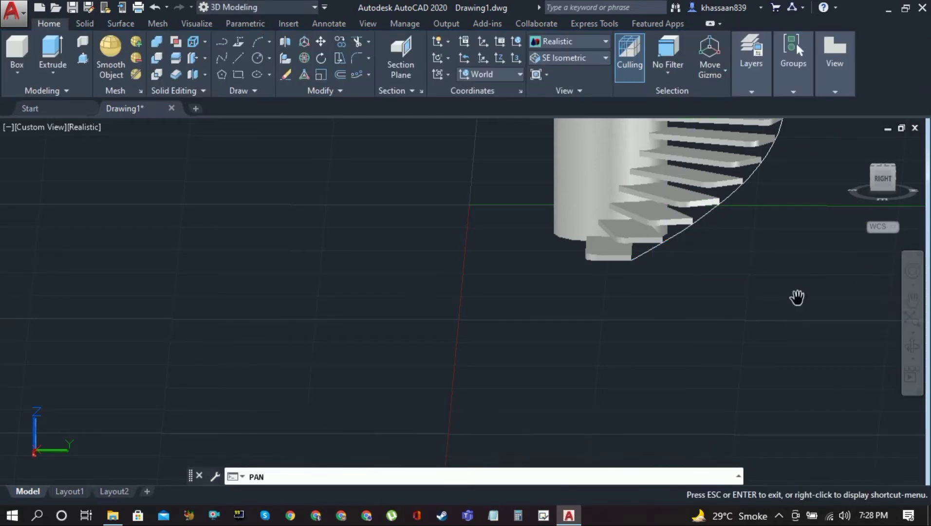
pyautogui.moveTo(796, 298); pyautogui.dragTo(669, 457)
pyautogui.scroll(-6, 568, 324)
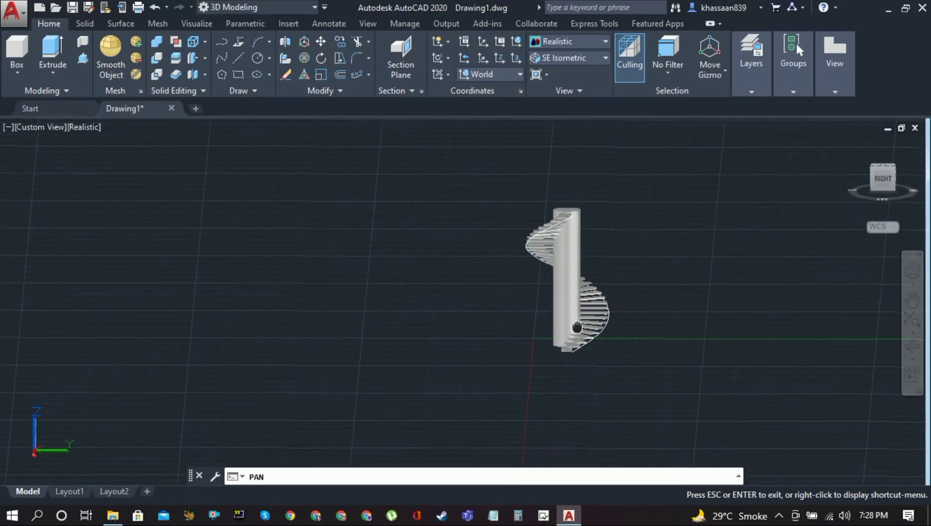
pyautogui.scroll(4, 592, 374)
pyautogui.press('Escape')
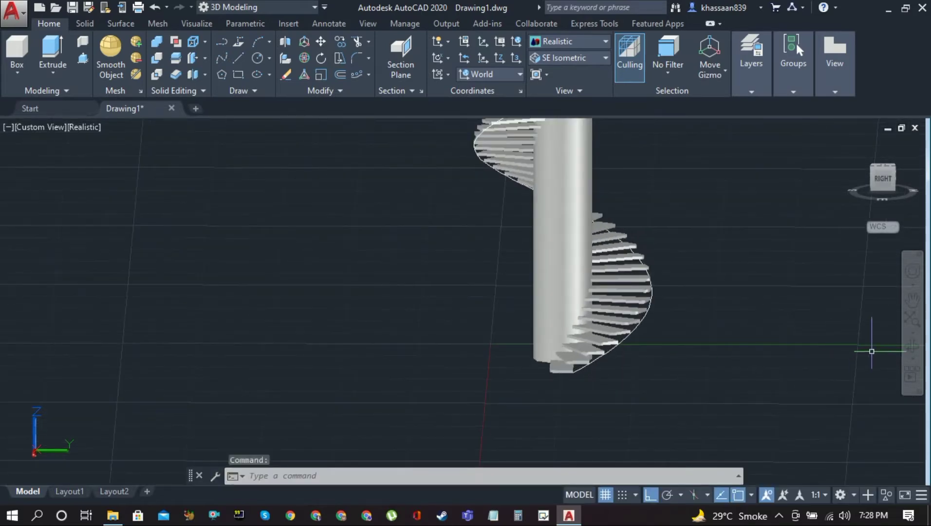
pyautogui.click(910, 348)
pyautogui.moveTo(518, 374); pyautogui.dragTo(585, 457)
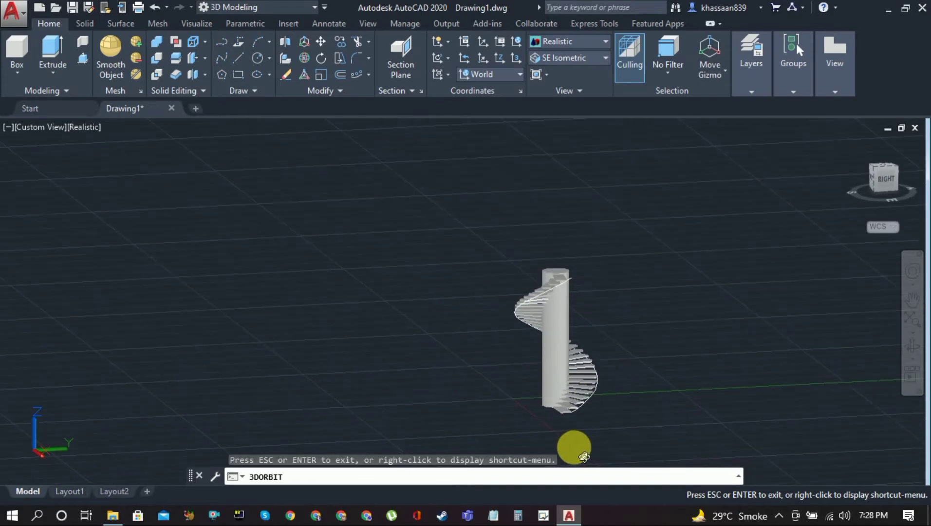
pyautogui.scroll(8, 585, 442)
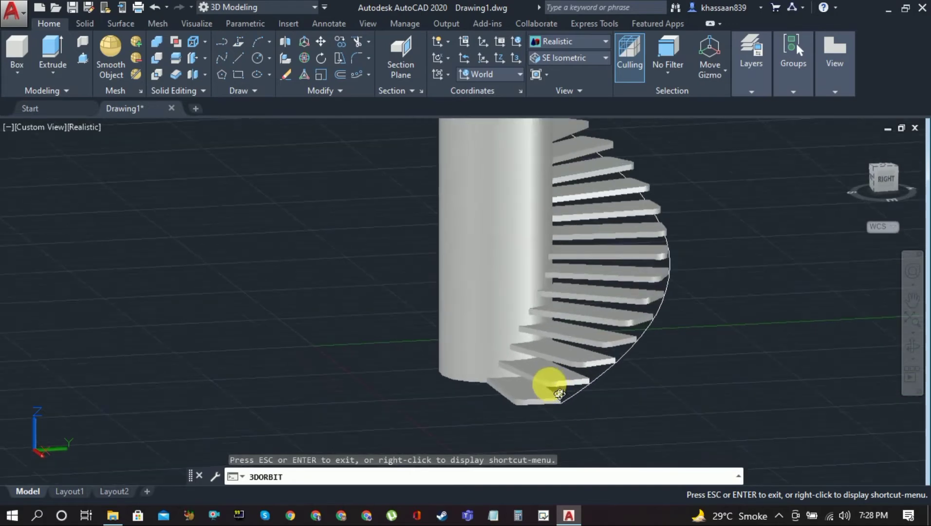
# Delete the helix curve that runs along the outer ends of the treads.
pyautogui.moveTo(559, 392); pyautogui.dragTo(544, 266)
pyautogui.scroll(-5, 616, 432)
pyautogui.scroll(-4, 553, 294)
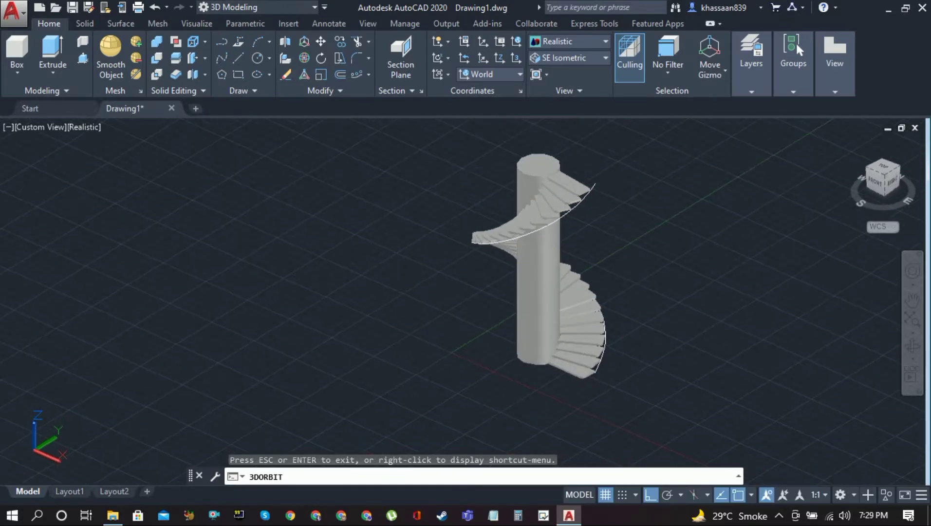
pyautogui.press('Escape')
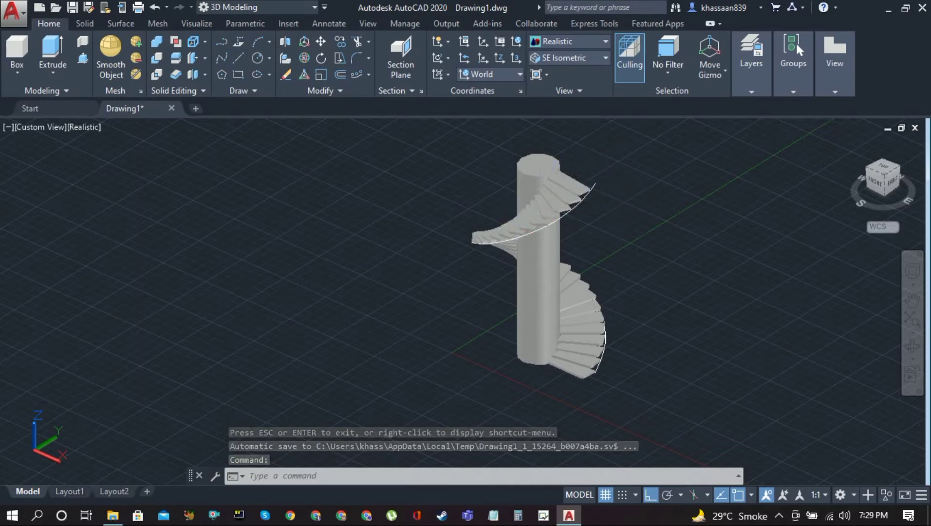
pyautogui.click(598, 190)
pyautogui.press('Delete')
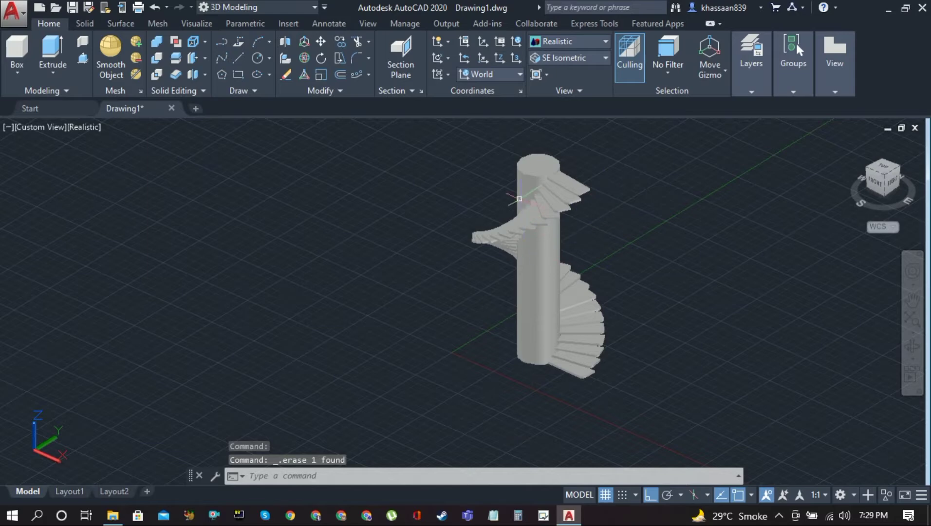
# Hide the central column so that only the treads are displayed.
pyautogui.scroll(5, 519, 199)
pyautogui.scroll(-3, 535, 209)
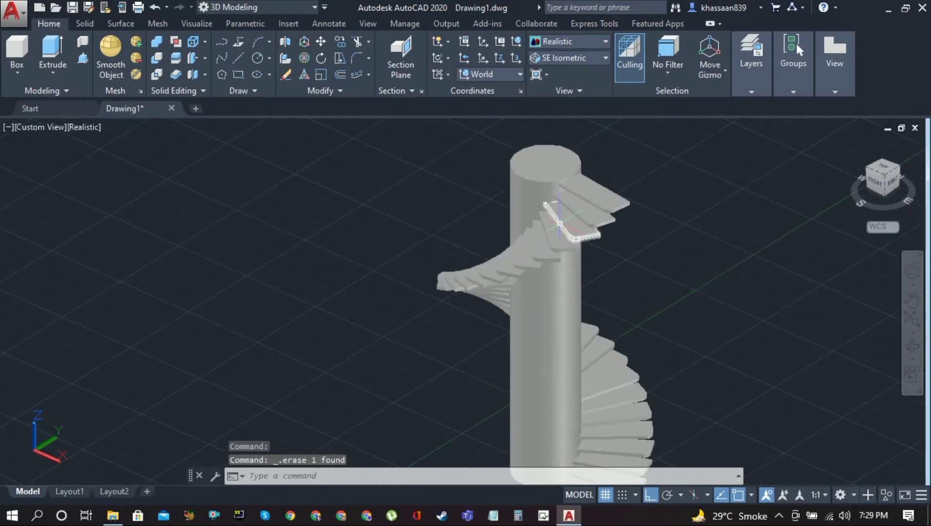
pyautogui.scroll(-4, 560, 223)
pyautogui.click(555, 202)
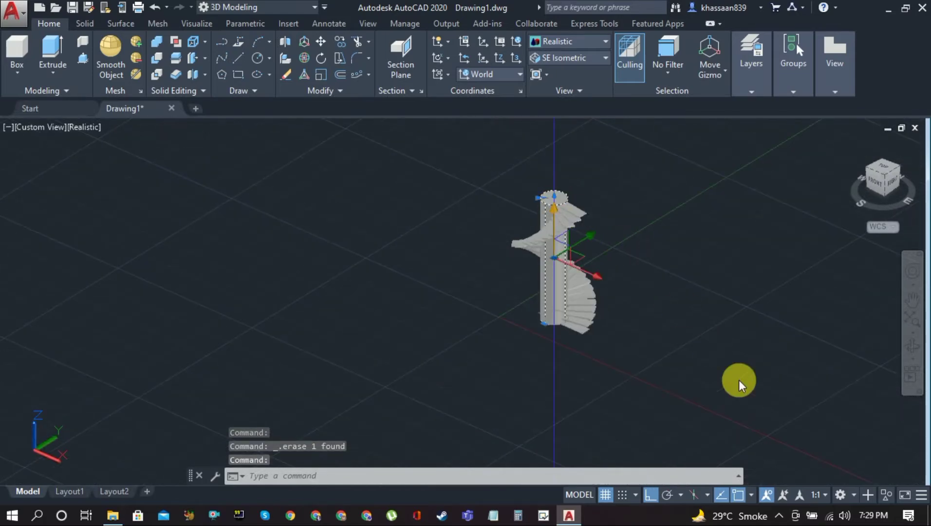
pyautogui.click(884, 496)
pyautogui.click(881, 485)
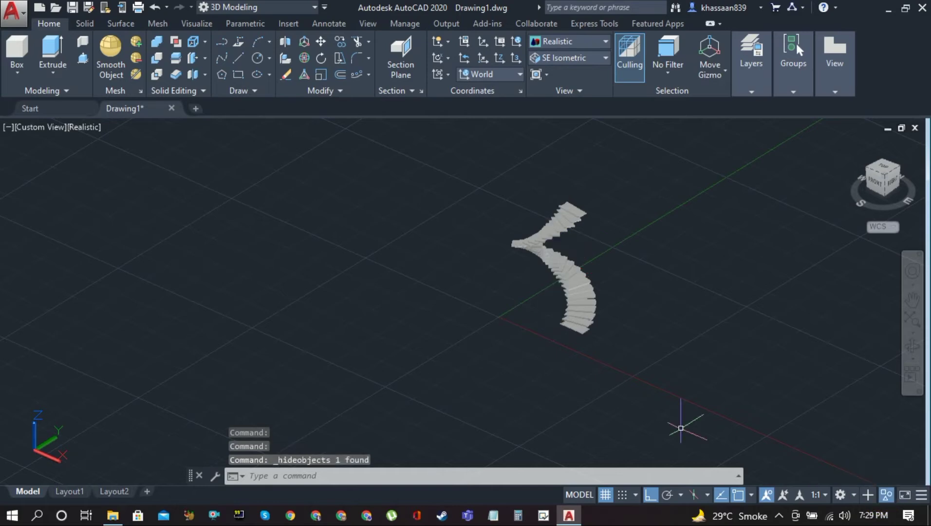
# Open the materials browser with RMAT and browse the Stone category of the Autodesk Library.
pyautogui.scroll(3, 558, 260)
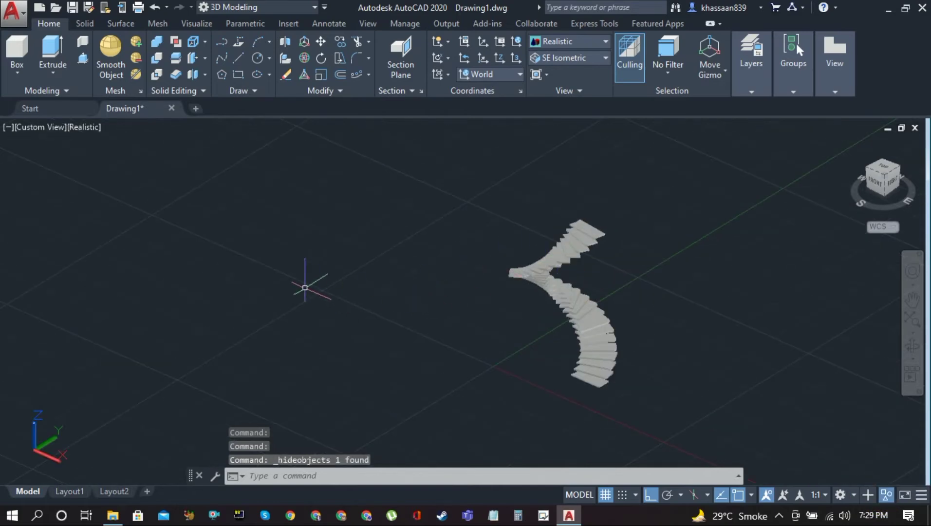
pyautogui.write('RMAT')
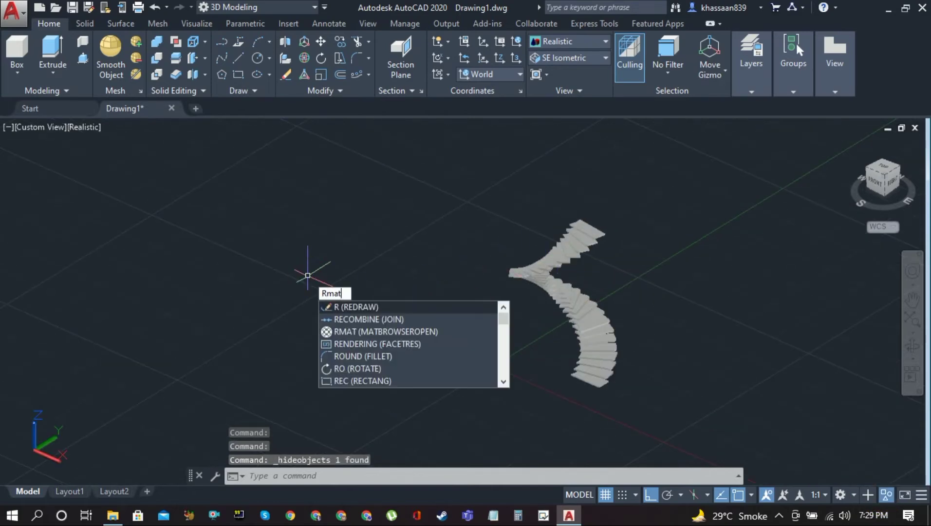
pyautogui.press('Return')
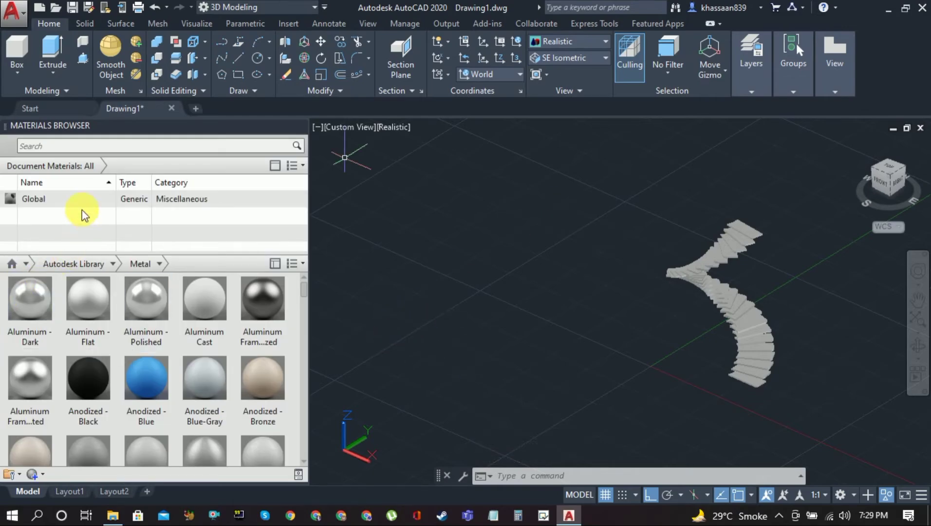
pyautogui.click(113, 264)
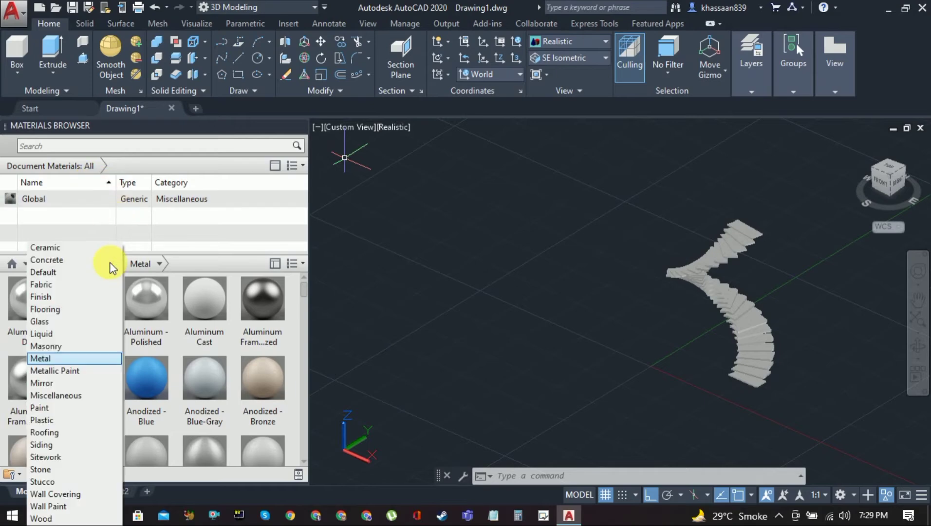
pyautogui.click(50, 469)
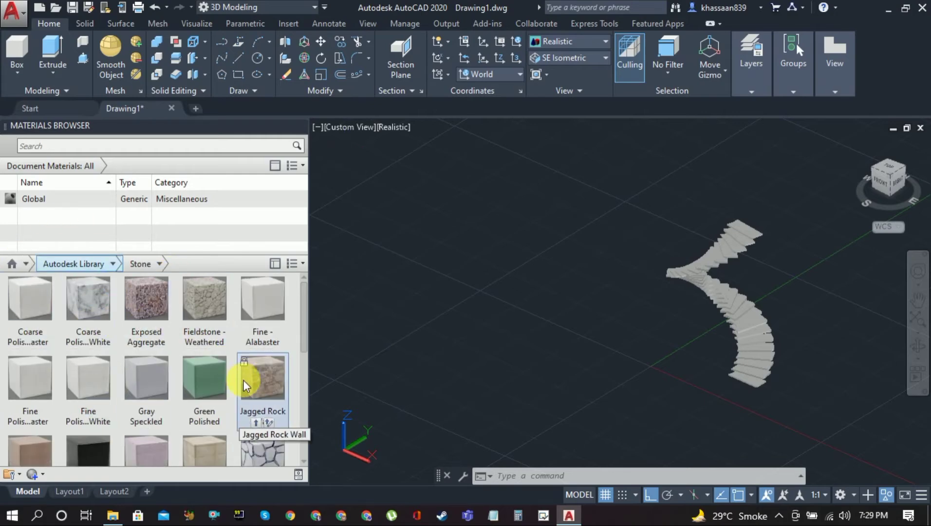
pyautogui.scroll(-5, 248, 387)
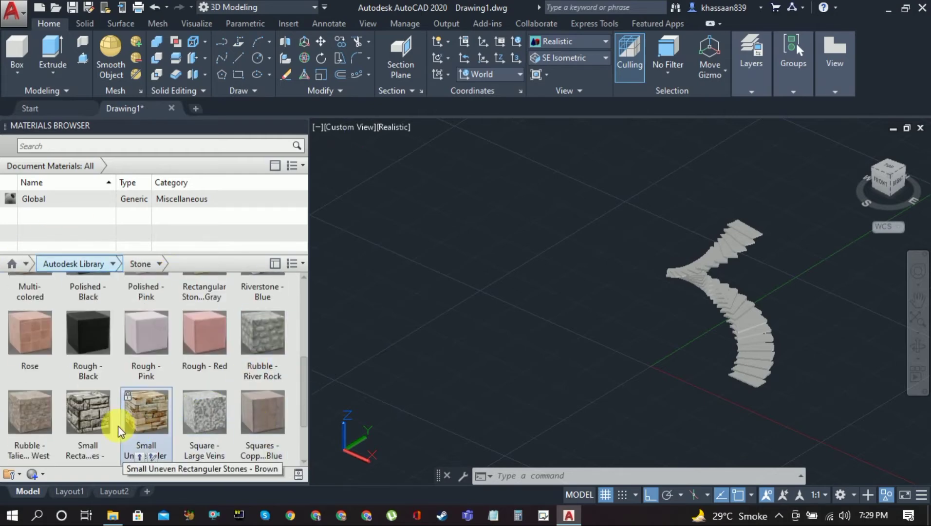
pyautogui.scroll(3, 237, 381)
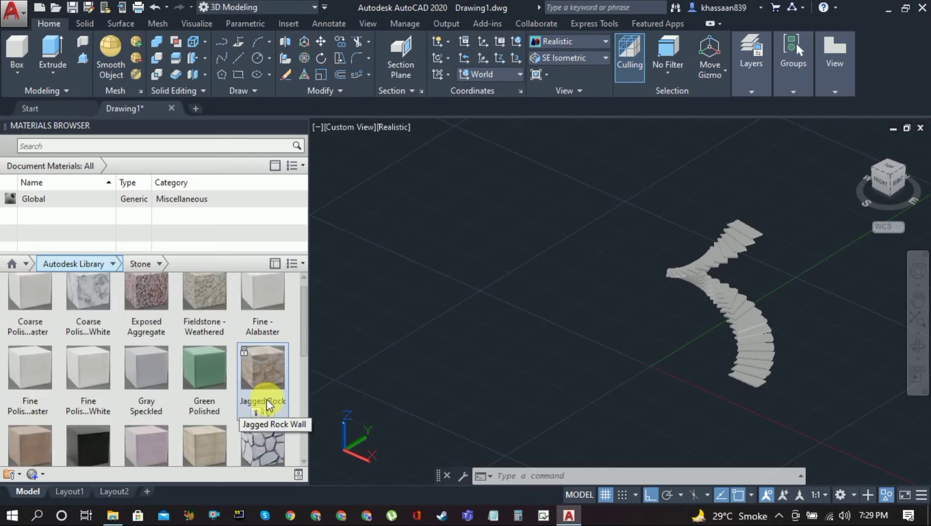
pyautogui.scroll(-1, 268, 409)
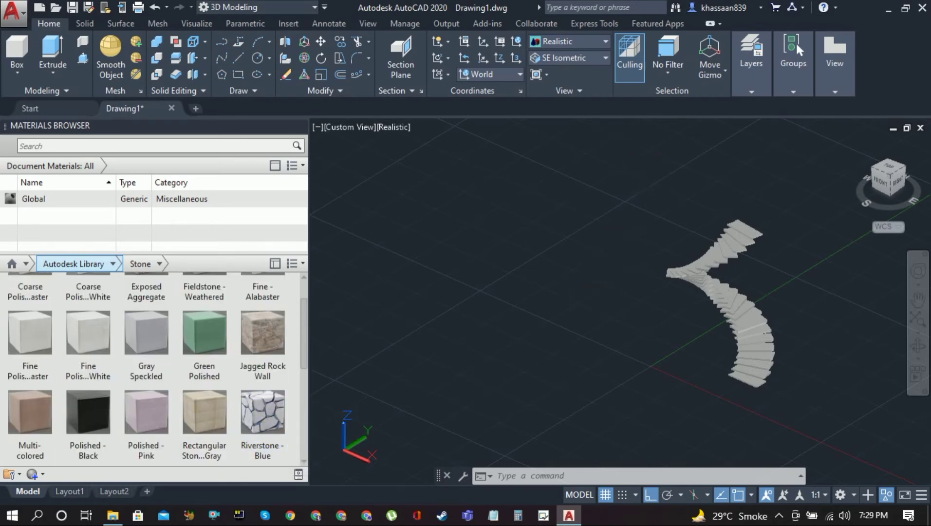
# Assign the Riverstone - Blue stone material to all the treads.
pyautogui.click(646, 172)
pyautogui.press('Escape')
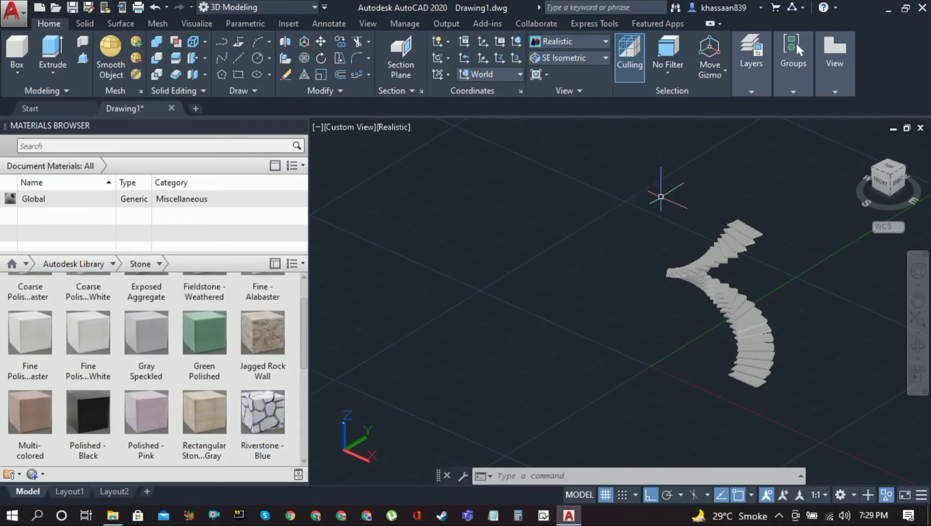
pyautogui.click(644, 187)
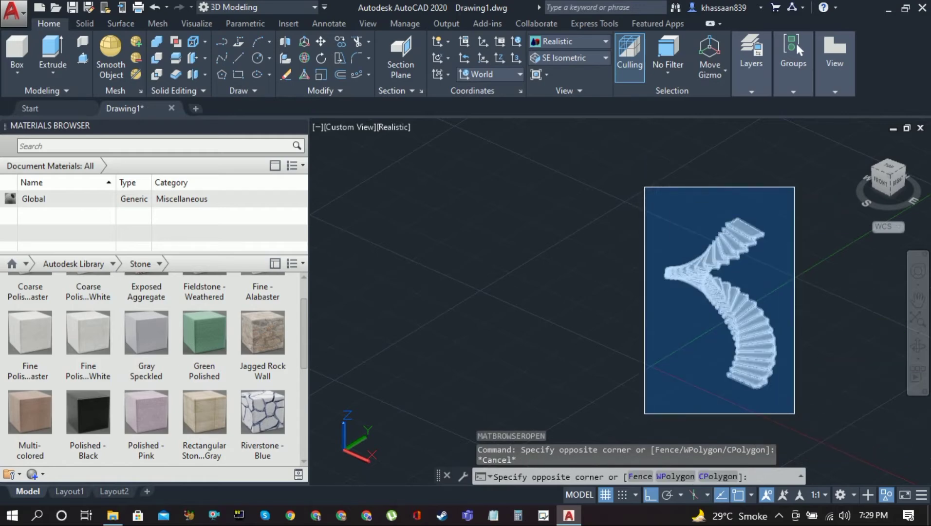
pyautogui.click(796, 428)
pyautogui.click(257, 407)
pyautogui.rightClick(256, 407)
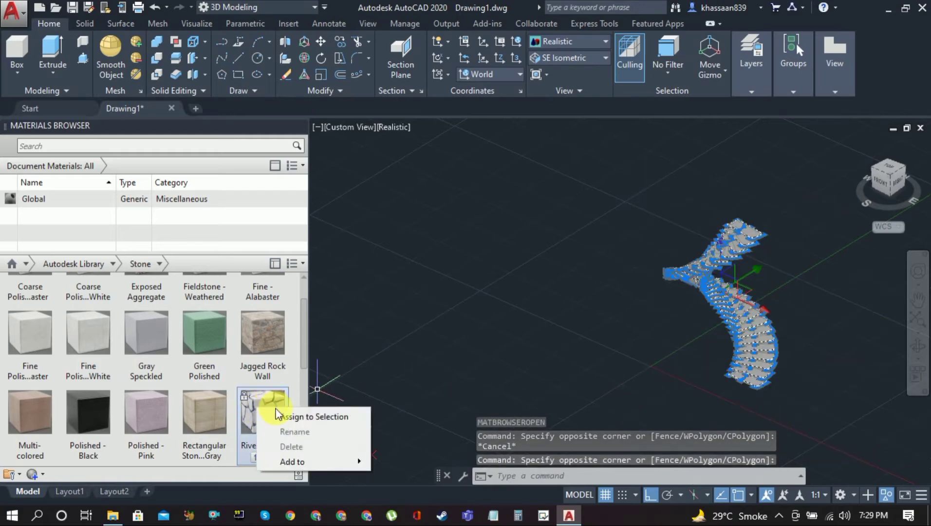
pyautogui.click(275, 414)
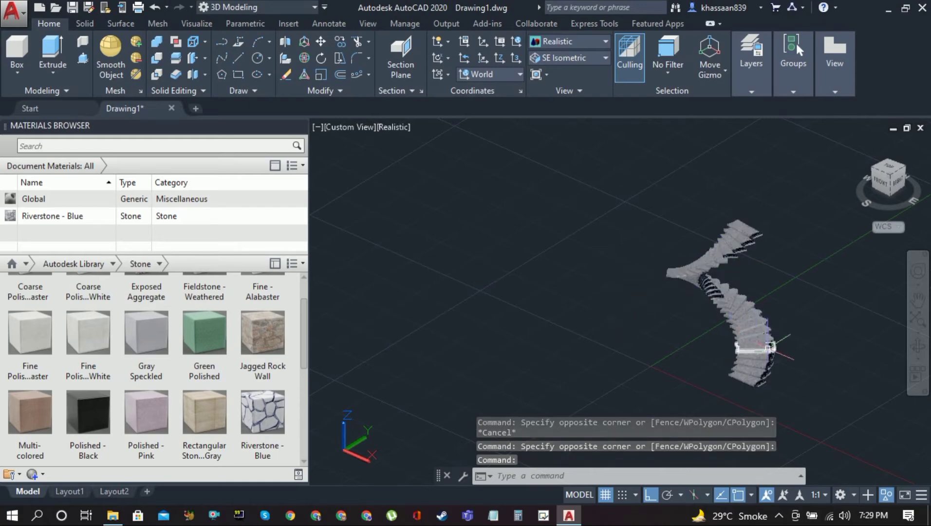
# Examine how the stone material looks on the treads, both close up and over the whole spiral.
pyautogui.scroll(5, 769, 347)
pyautogui.scroll(-8, 760, 294)
pyautogui.scroll(3, 761, 295)
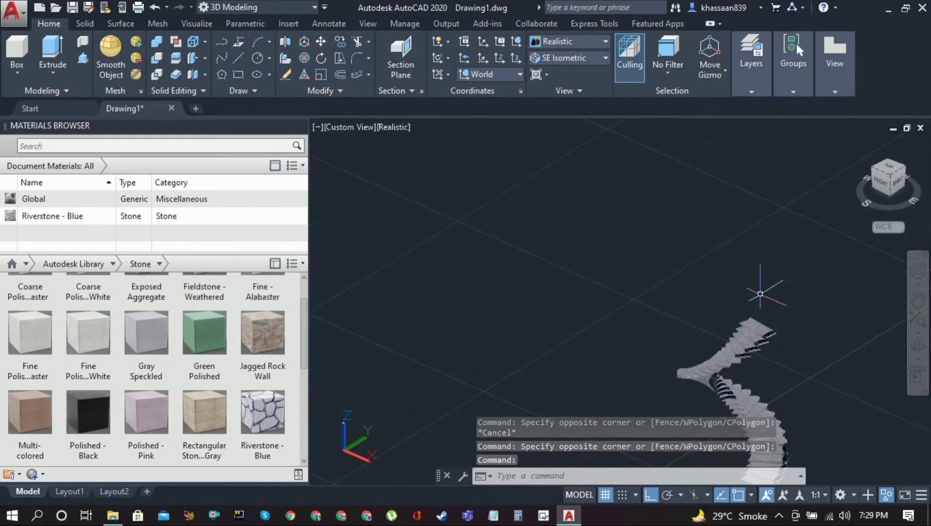
pyautogui.scroll(-5, 760, 294)
pyautogui.click(917, 299)
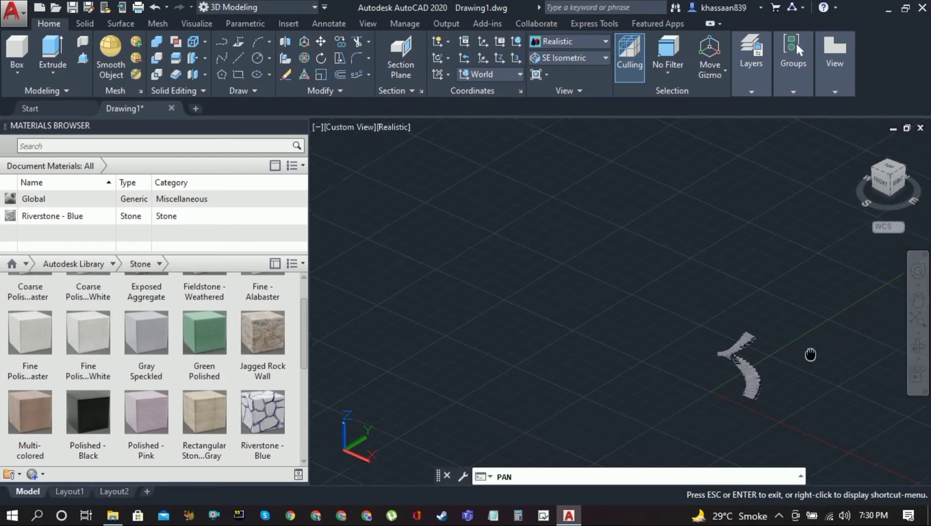
pyautogui.moveTo(810, 354); pyautogui.dragTo(715, 314)
pyautogui.press('Escape')
pyautogui.scroll(6, 668, 325)
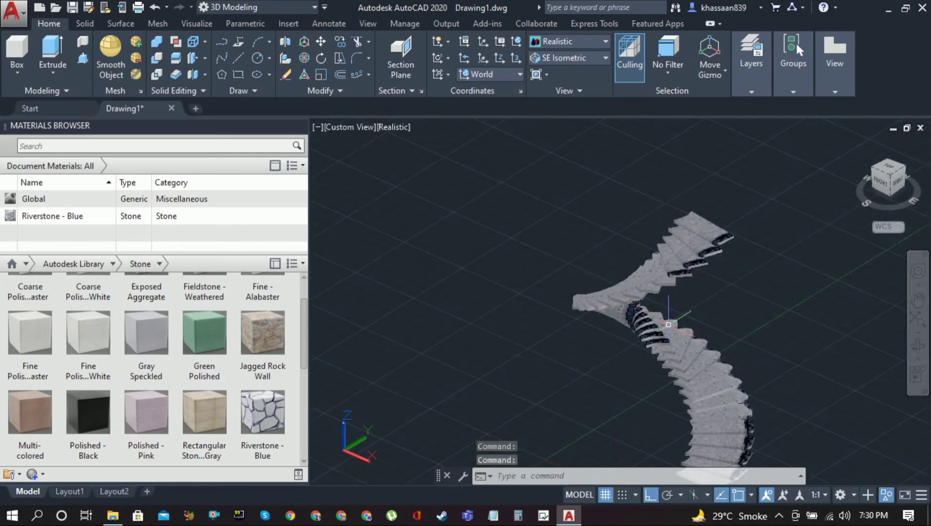
pyautogui.press('Escape')
pyautogui.scroll(1, 146, 302)
# Open the stone image of the Riverstone - Blue material in the texture editor and dock that editor.
pyautogui.click(69, 219)
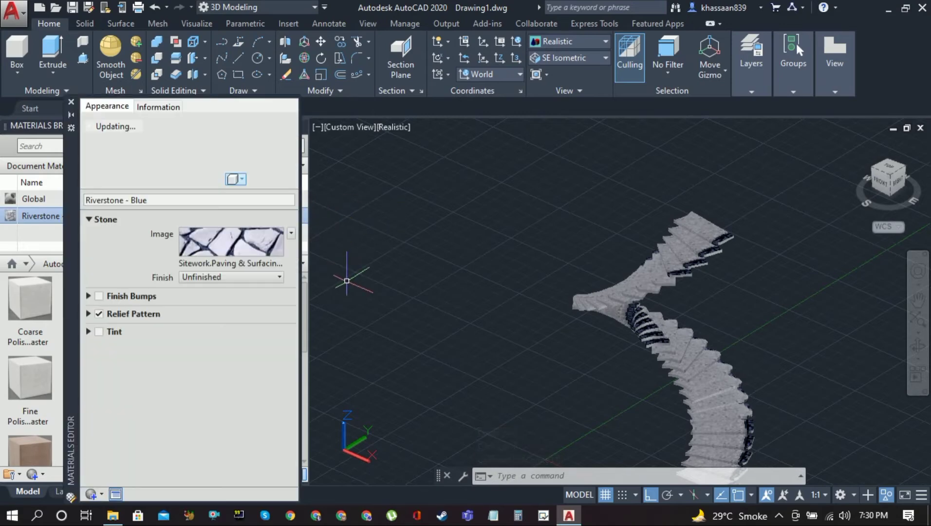
pyautogui.click(262, 246)
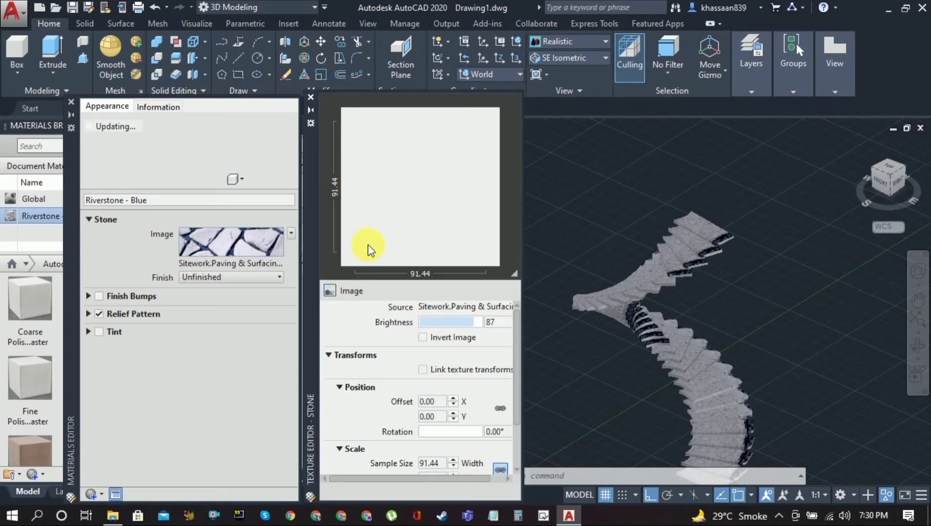
pyautogui.doubleClick(308, 300)
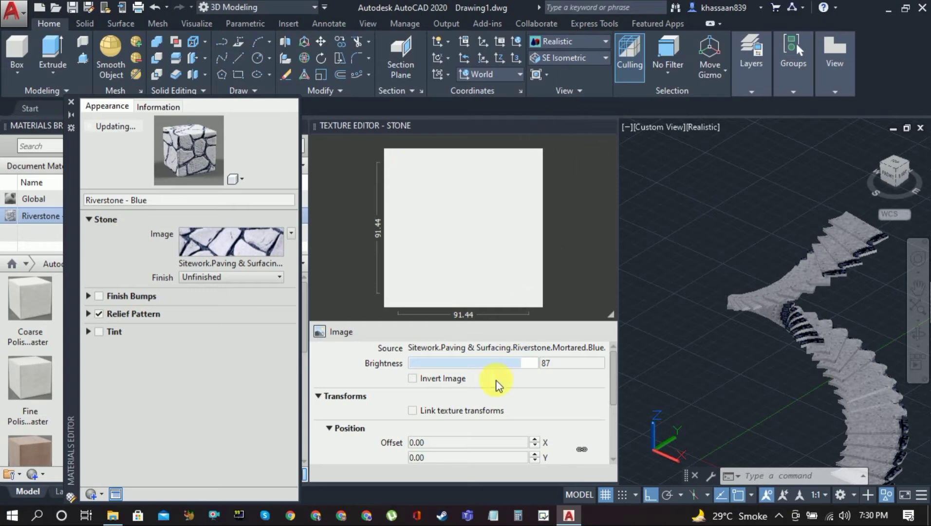
# Set the stone texture's sample size to 10 in width and height, and close the texture and materials editors.
pyautogui.scroll(-7, 445, 426)
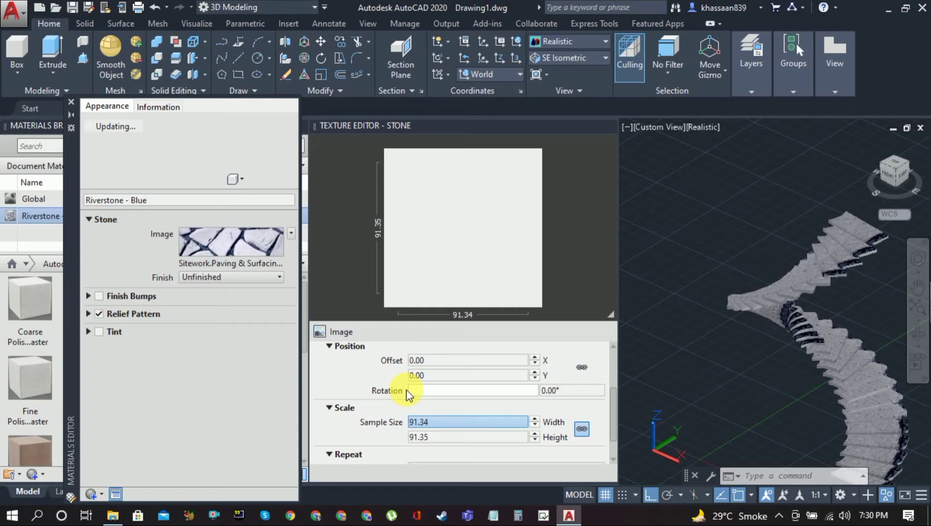
pyautogui.write('10')
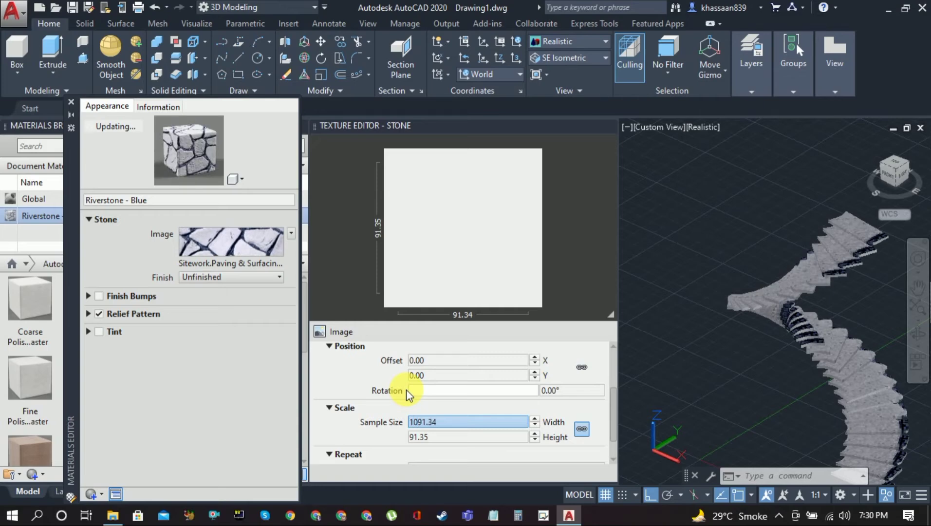
pyautogui.press('BackSpace')
pyautogui.press('BackSpace')
pyautogui.press('Right')
pyautogui.press('Right')
pyautogui.press('Right')
pyautogui.press('BackSpace')
pyautogui.press('BackSpace')
pyautogui.press('BackSpace')
pyautogui.press('BackSpace')
pyautogui.press('BackSpace')
pyautogui.write('10')
pyautogui.press('Return')
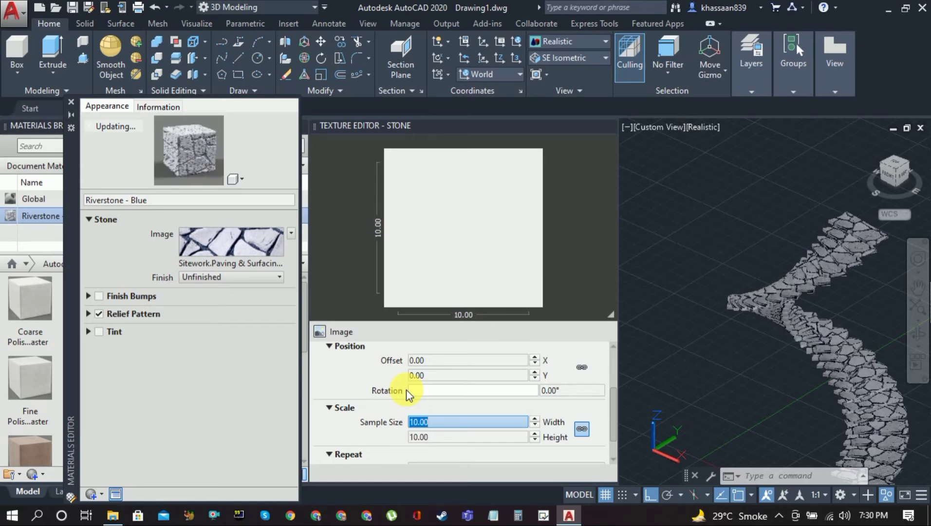
pyautogui.click(607, 124)
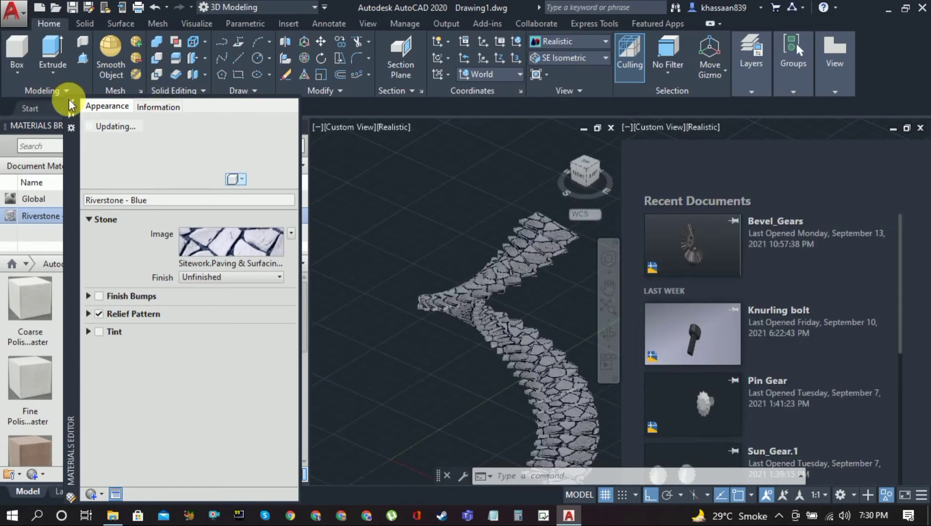
pyautogui.click(71, 104)
# Turn off the grid and end object isolation to bring back the central column.
pyautogui.scroll(4, 730, 342)
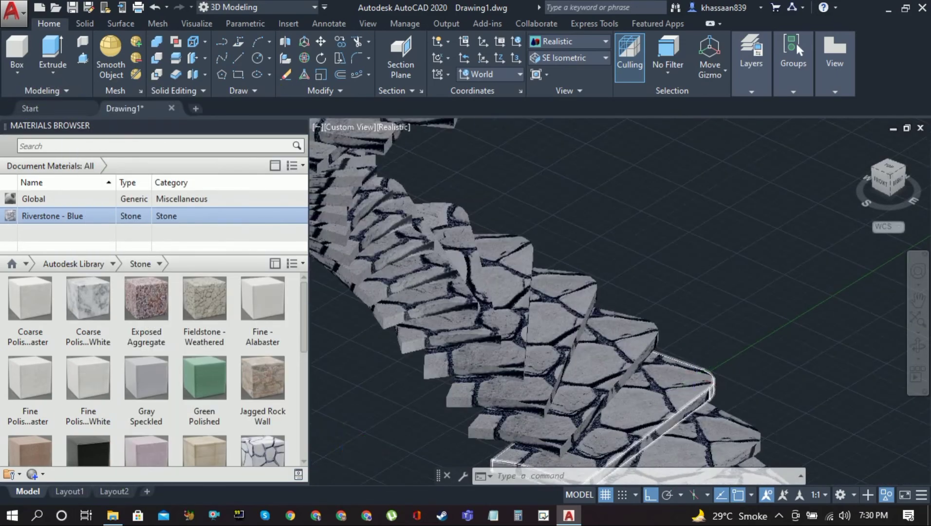
pyautogui.scroll(-6, 730, 342)
pyautogui.click(918, 301)
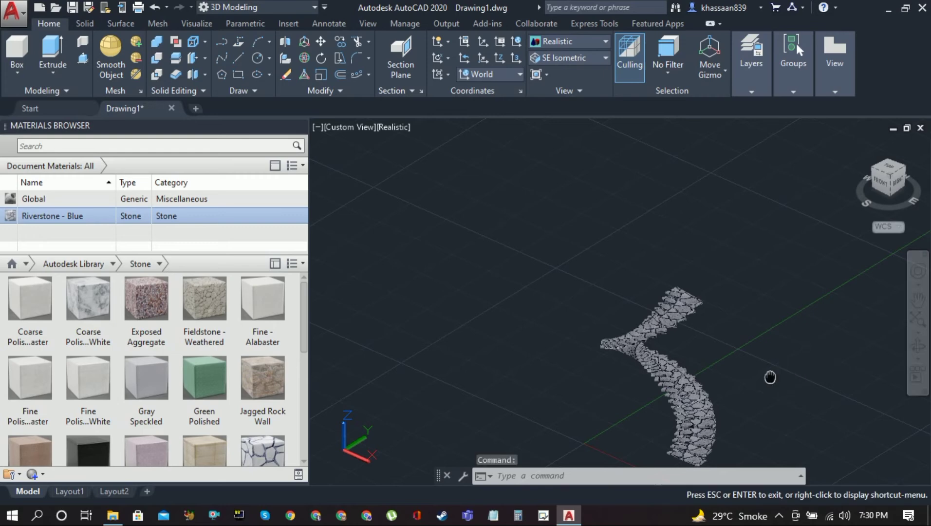
pyautogui.moveTo(769, 377); pyautogui.dragTo(658, 273)
pyautogui.press('Escape')
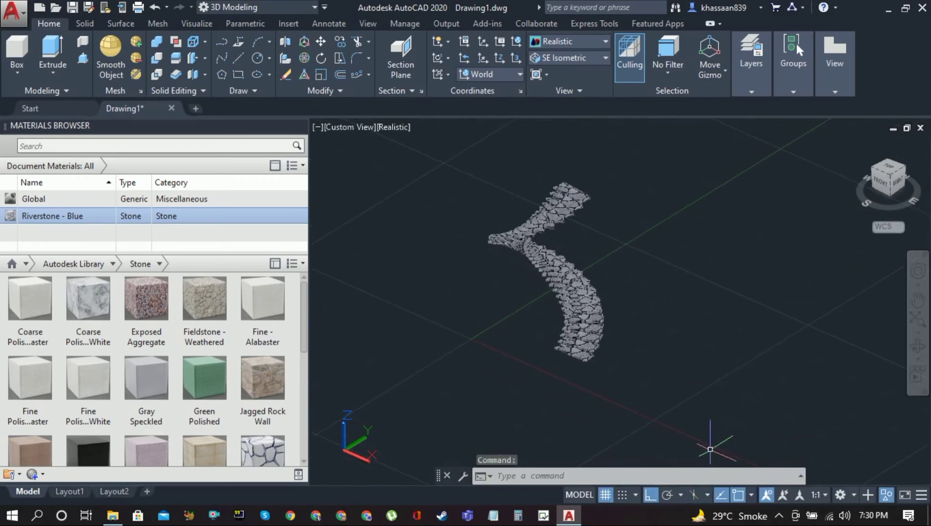
pyautogui.click(603, 494)
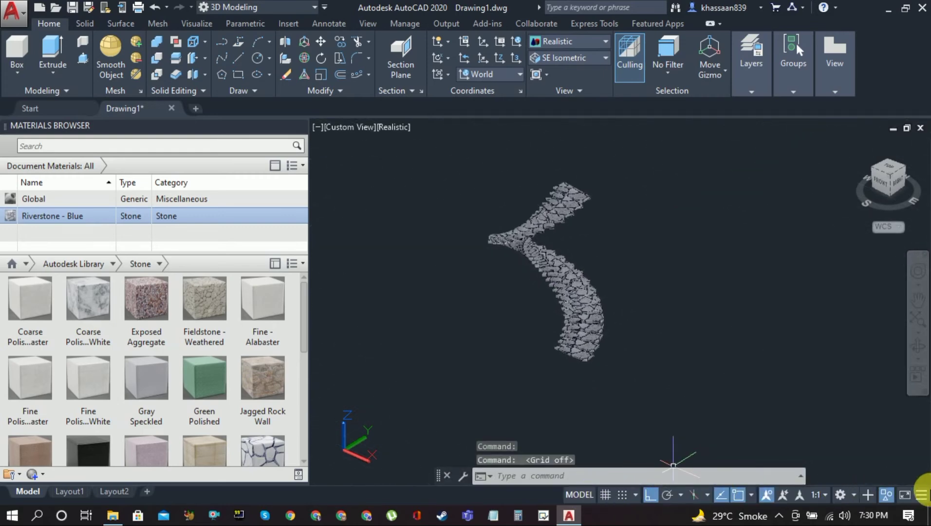
pyautogui.click(887, 494)
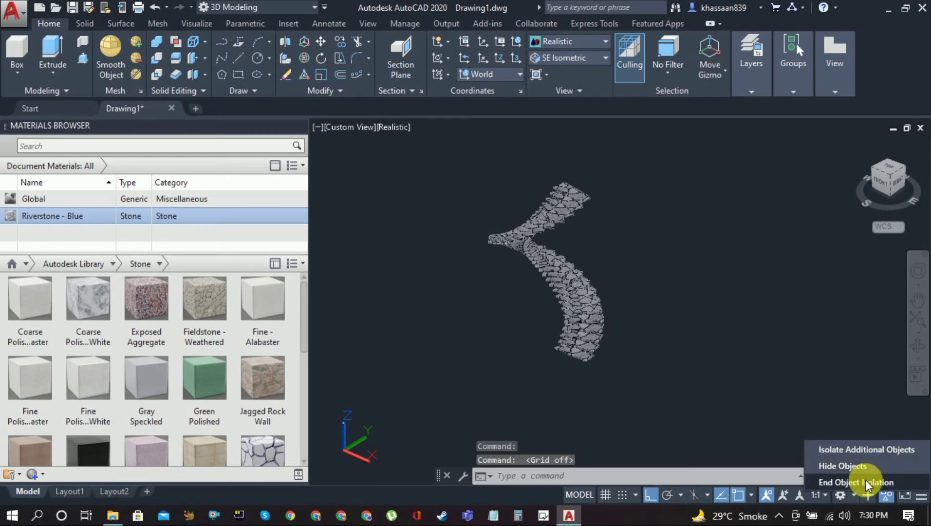
pyautogui.click(866, 482)
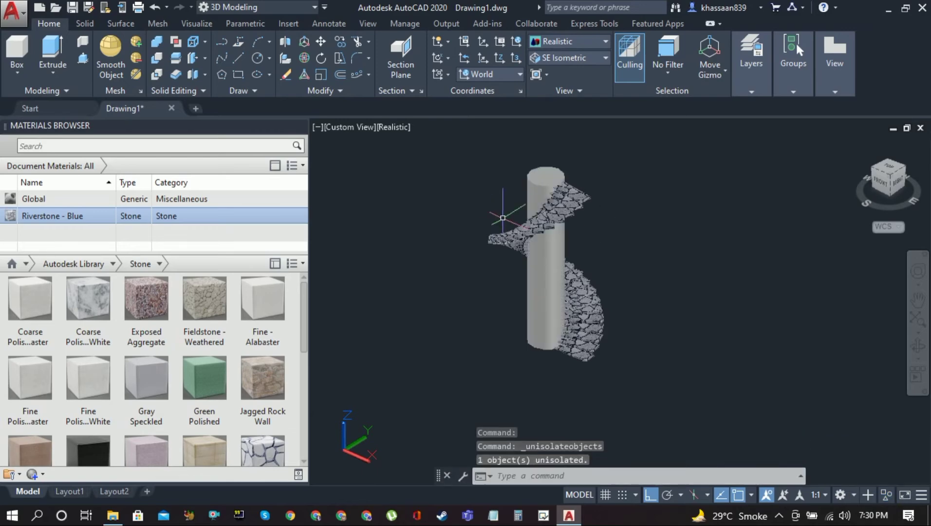
# Assign the Small Uneven Rectanguler Stones - Brown material from the Stone library to the central column.
pyautogui.click(529, 177)
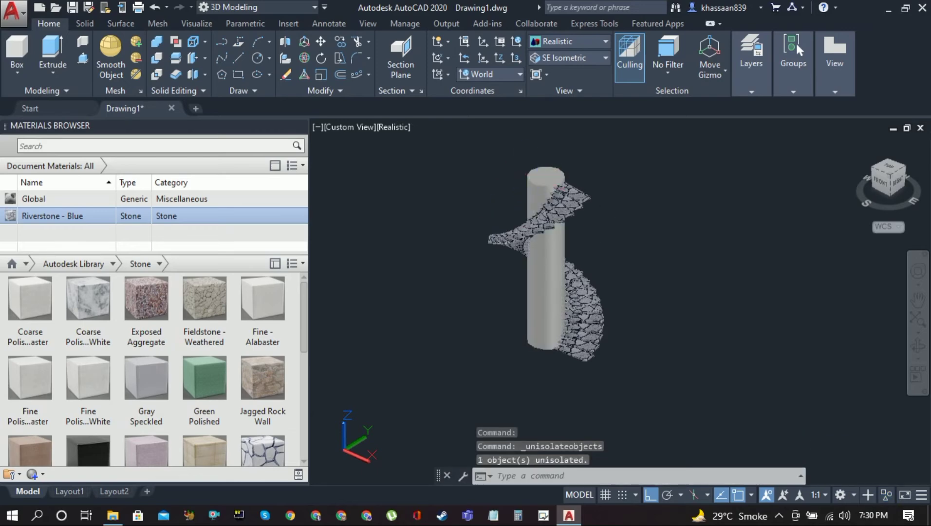
pyautogui.click(147, 336)
pyautogui.scroll(-10, 147, 335)
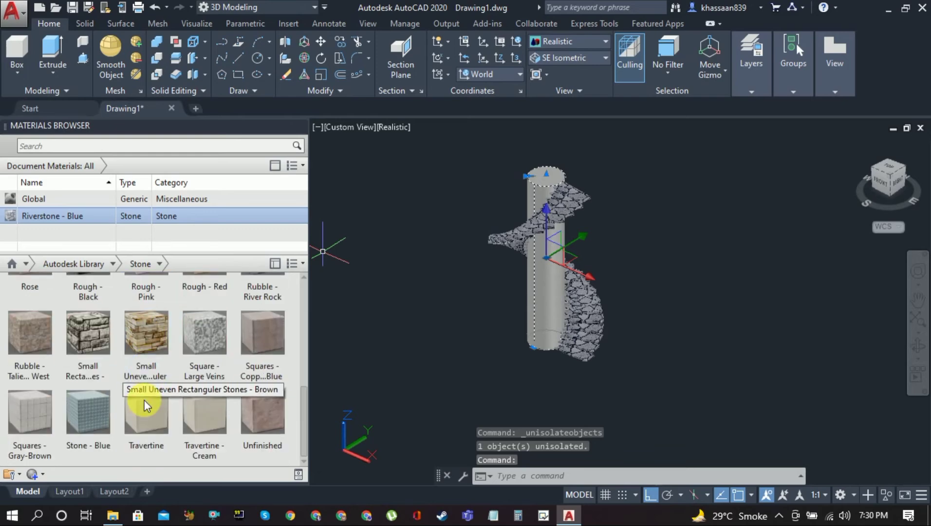
pyautogui.click(144, 400)
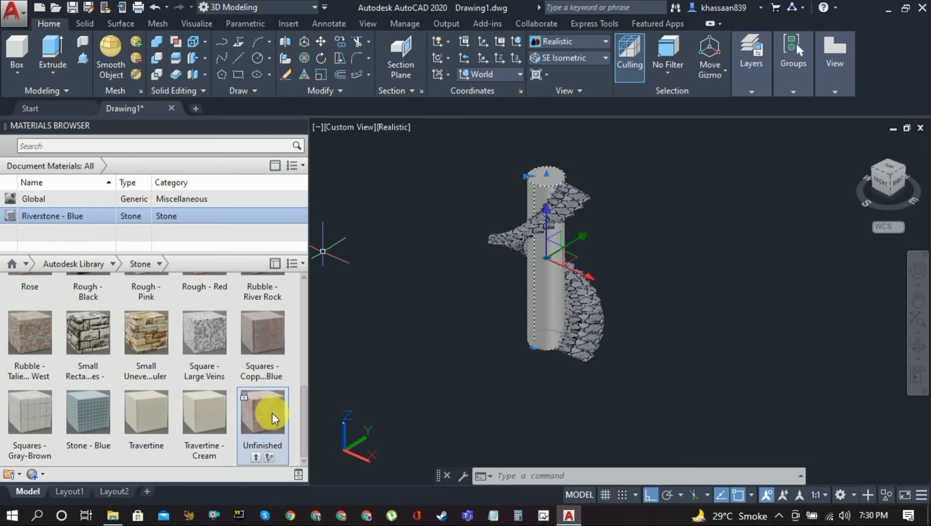
pyautogui.rightClick(136, 335)
pyautogui.click(150, 345)
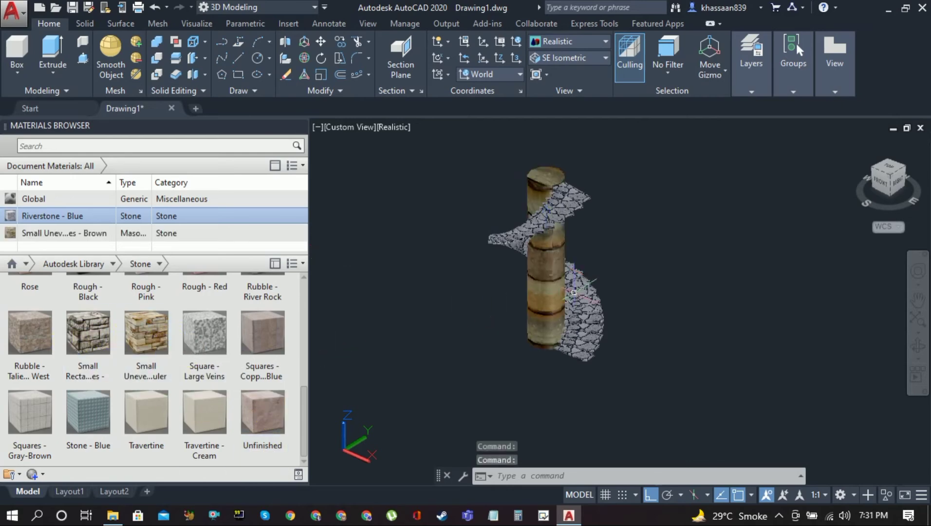
# Open the image texture of the Small Uneven Rectanguler Stones - Brown material and set its sample size to 15 in width and height.
pyautogui.scroll(2, 63, 322)
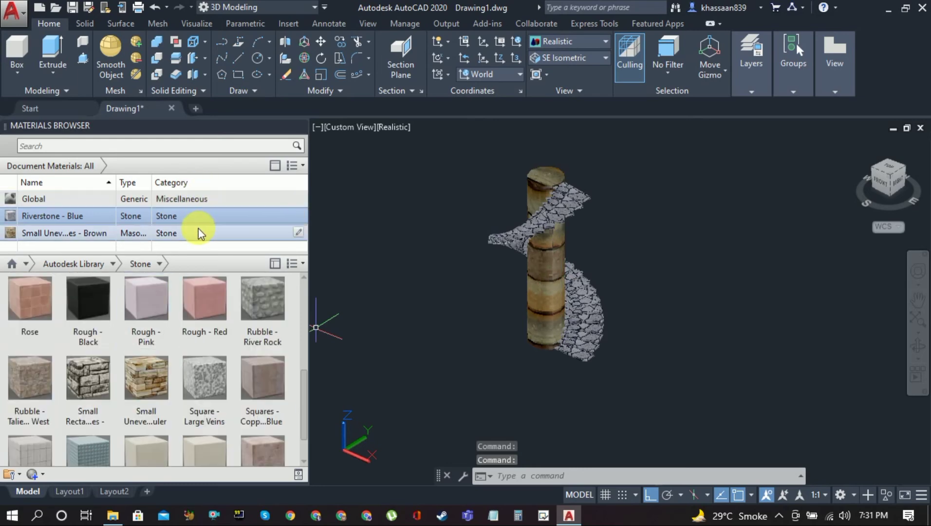
pyautogui.doubleClick(298, 231)
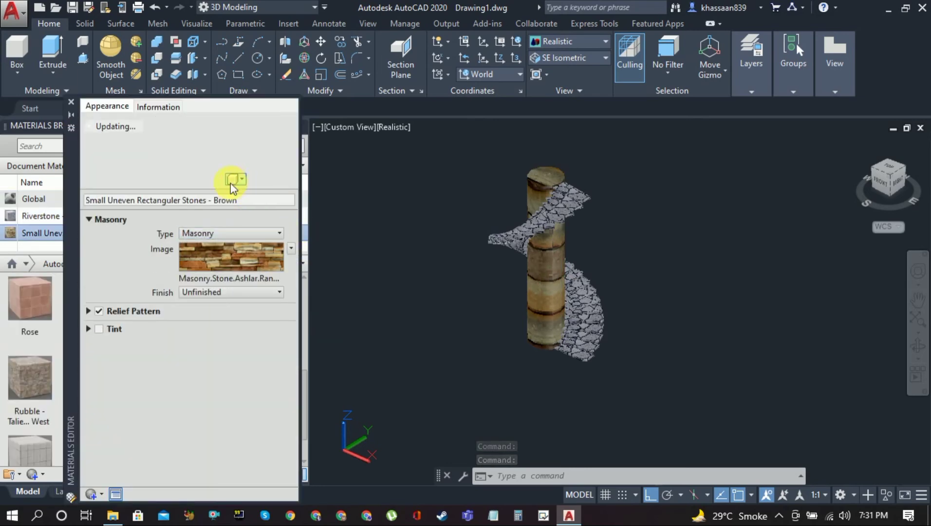
pyautogui.click(232, 267)
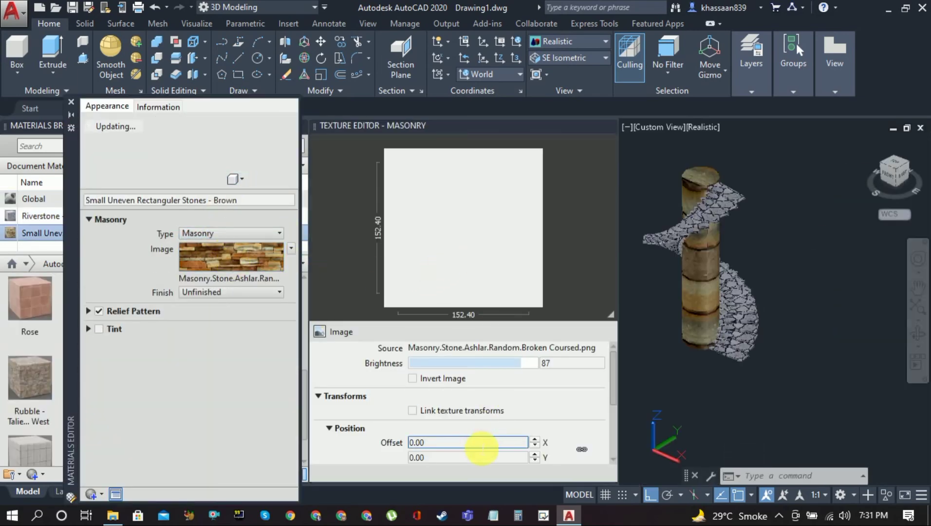
pyautogui.scroll(-3, 409, 416)
pyautogui.doubleClick(441, 393)
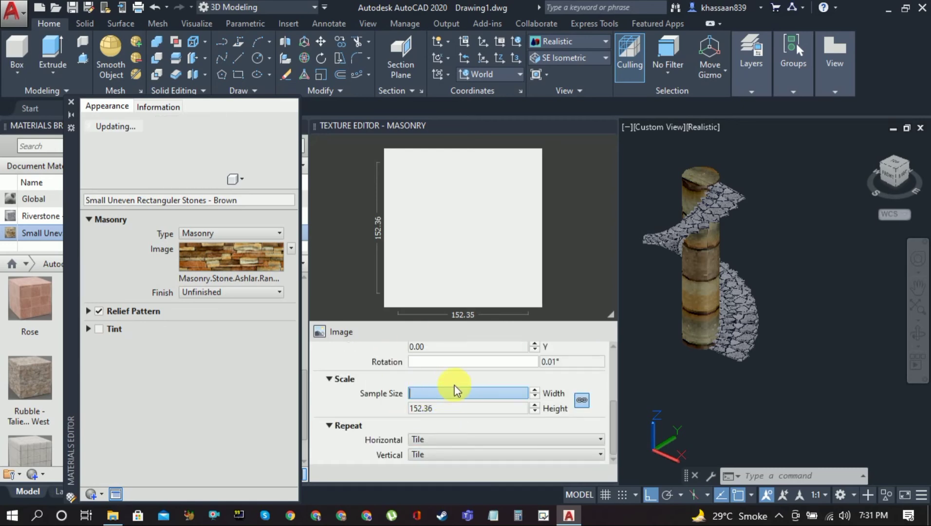
pyautogui.write('10')
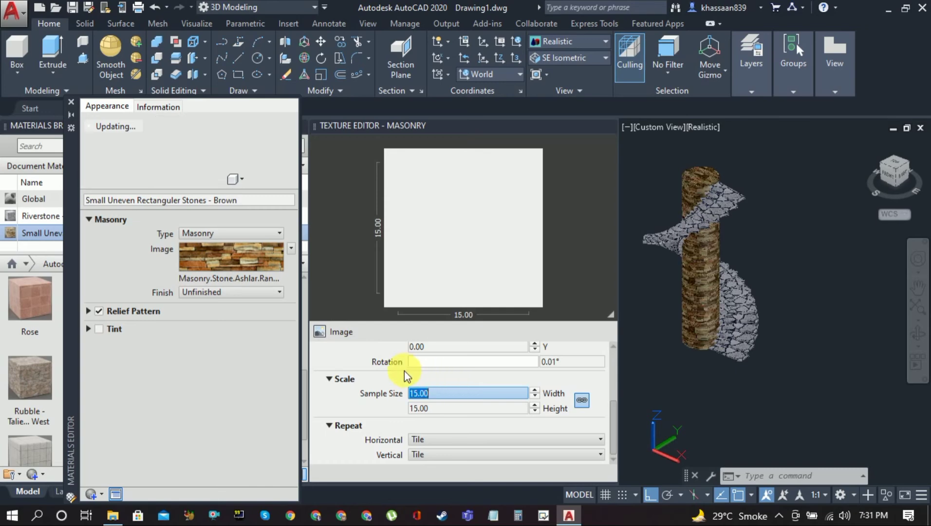
# Close the texture editor, the materials editor and the materials browser.
pyautogui.click(609, 128)
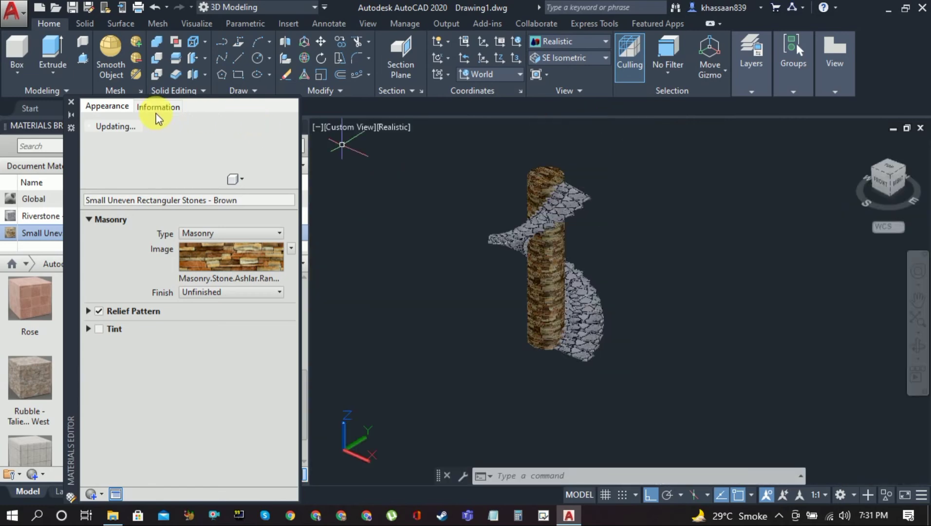
pyautogui.click(71, 101)
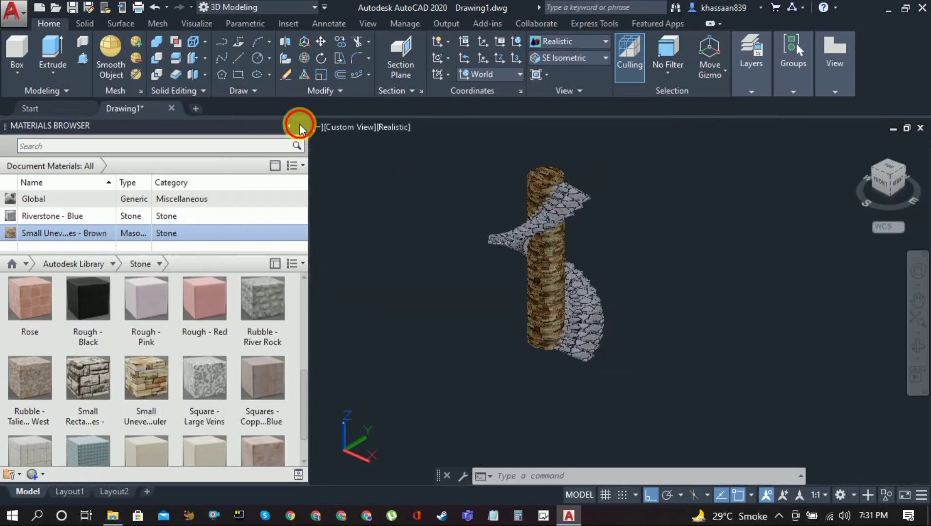
pyautogui.click(299, 128)
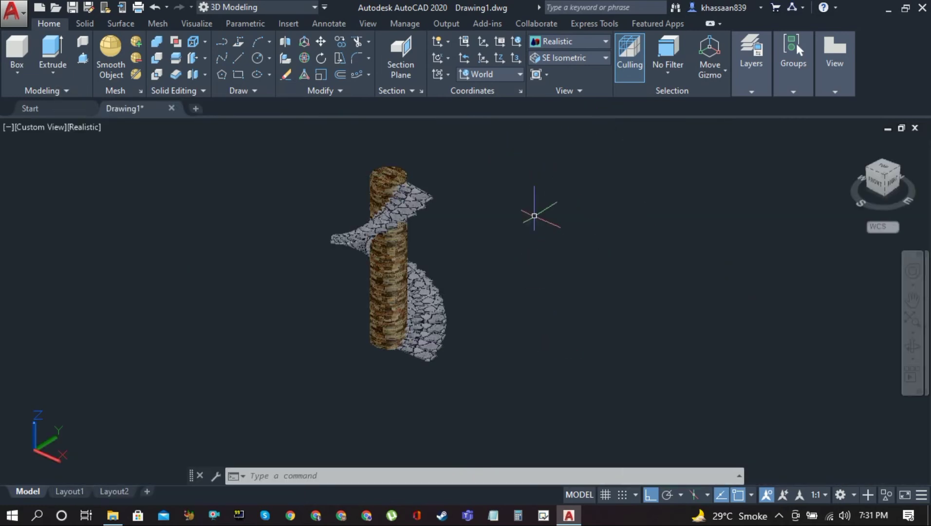
# Inspect the stone textures on the column and treads up close, centre the staircase and return to the home view.
pyautogui.scroll(6, 363, 173)
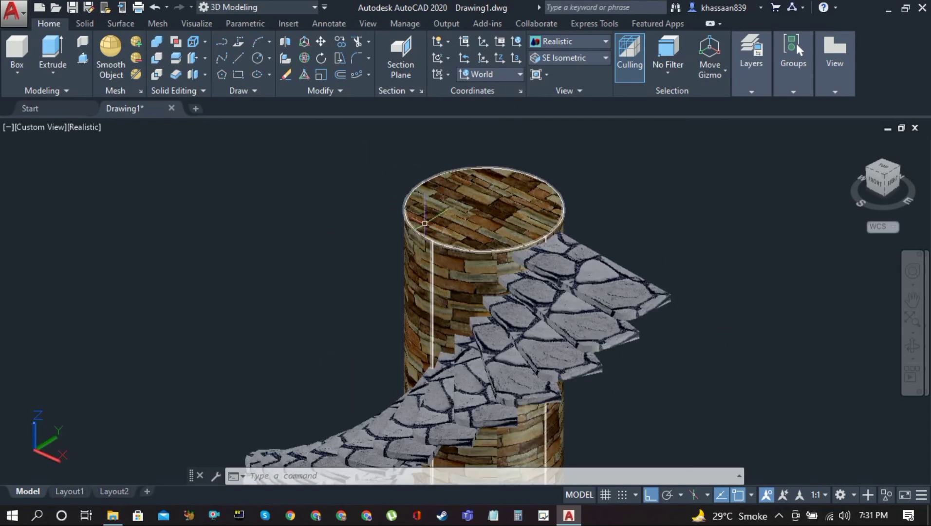
pyautogui.scroll(-6, 323, 213)
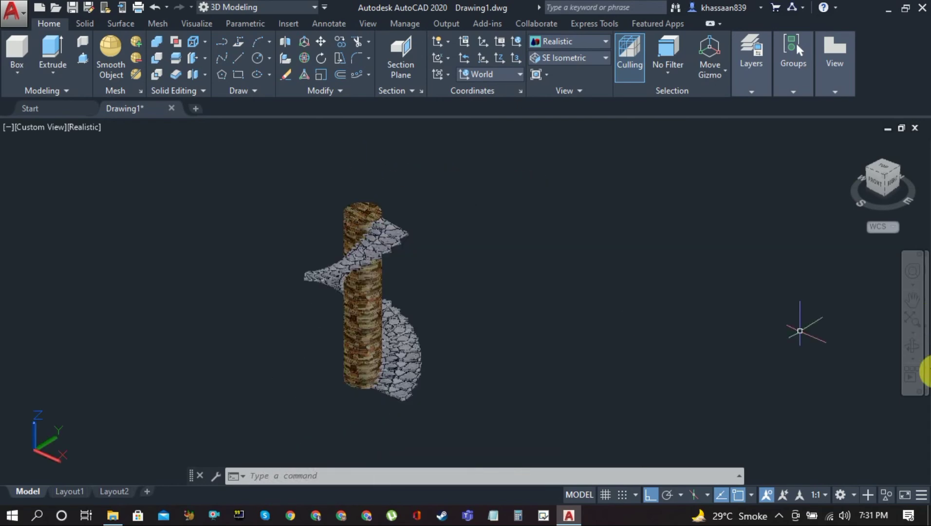
pyautogui.click(912, 298)
pyautogui.moveTo(369, 324); pyautogui.dragTo(496, 353)
pyautogui.press('Escape')
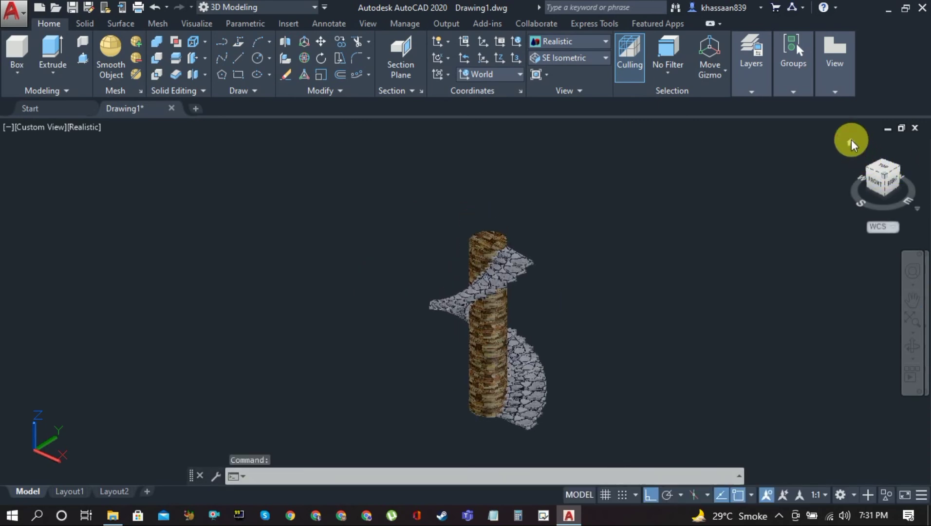
pyautogui.click(851, 139)
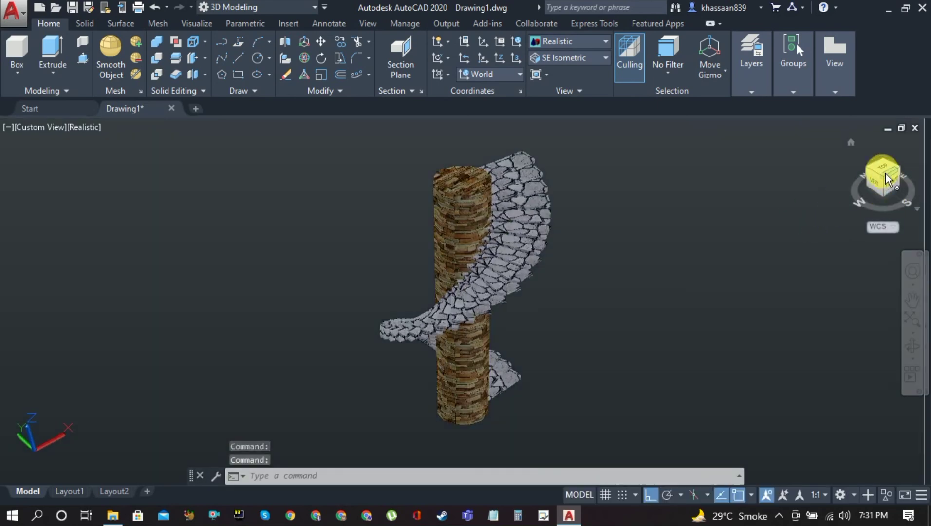
# Orbit the staircase down to a level front view to examine the tread spacing along the column.
pyautogui.click(910, 355)
pyautogui.click(913, 358)
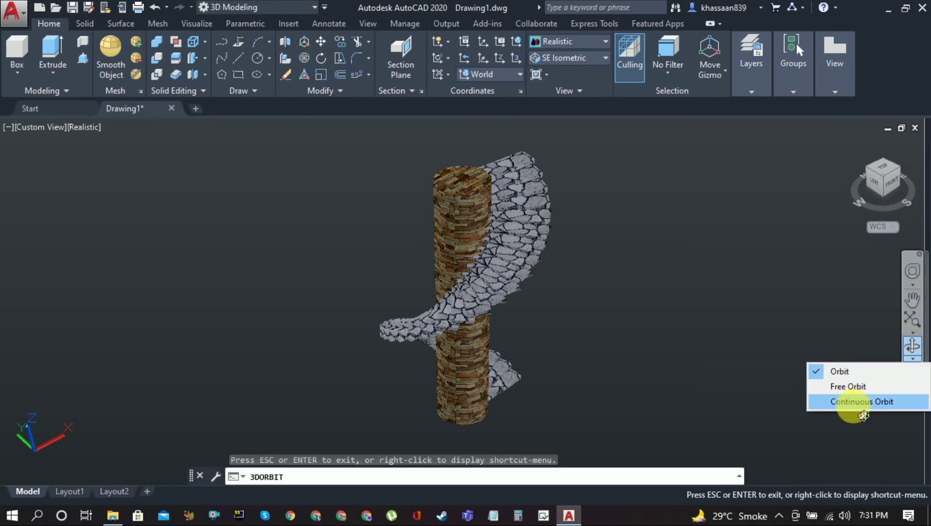
pyautogui.click(850, 402)
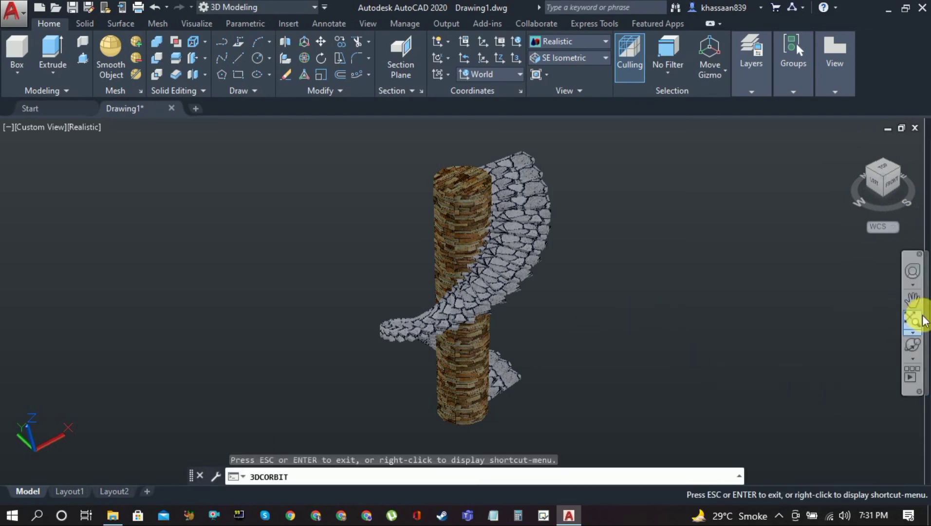
pyautogui.click(908, 359)
pyautogui.click(867, 371)
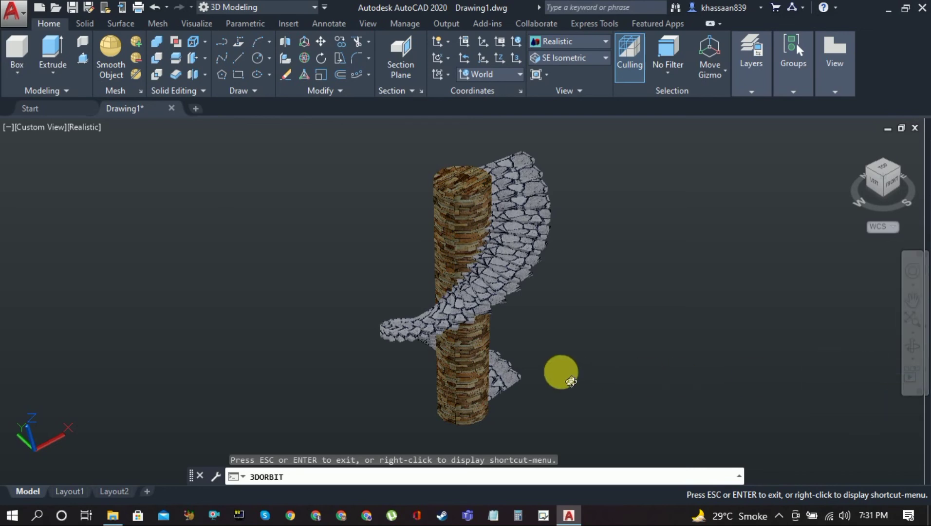
pyautogui.moveTo(557, 374)
pyautogui.mouseDown()
pyautogui.moveTo(569, 320)
pyautogui.moveTo(524, 328)
pyautogui.mouseUp()
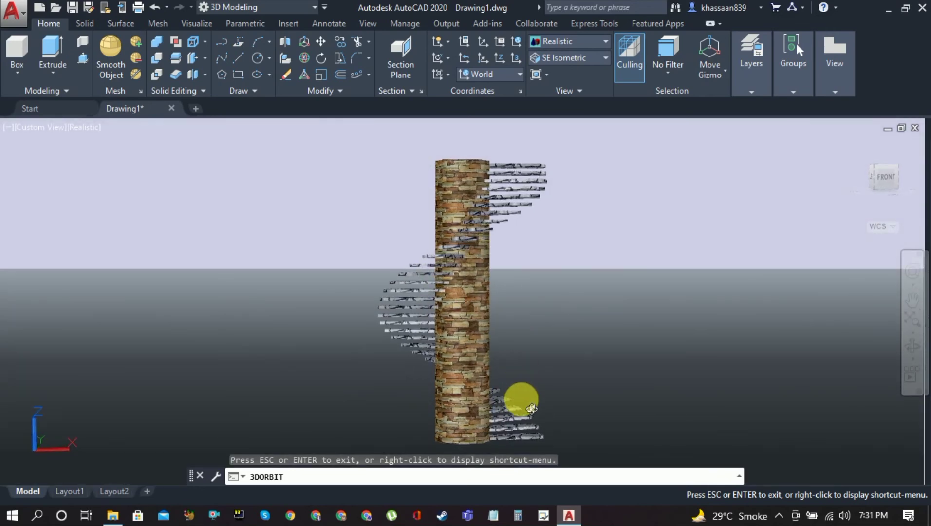
pyautogui.scroll(1, 531, 409)
pyautogui.scroll(-2, 532, 409)
pyautogui.scroll(1, 531, 409)
pyautogui.press('Escape')
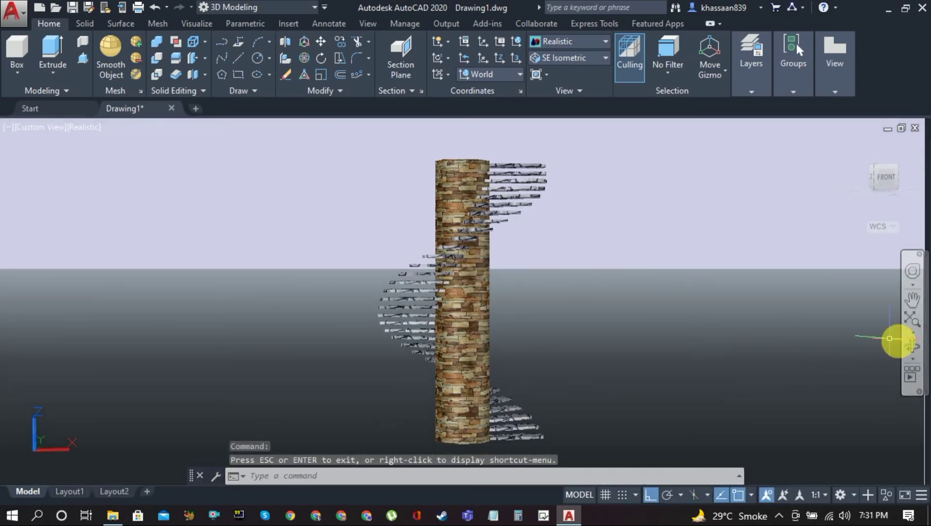
# Spin the staircase with Continuous Orbit to review the finished model from all sides, and end the orbit.
pyautogui.click(914, 361)
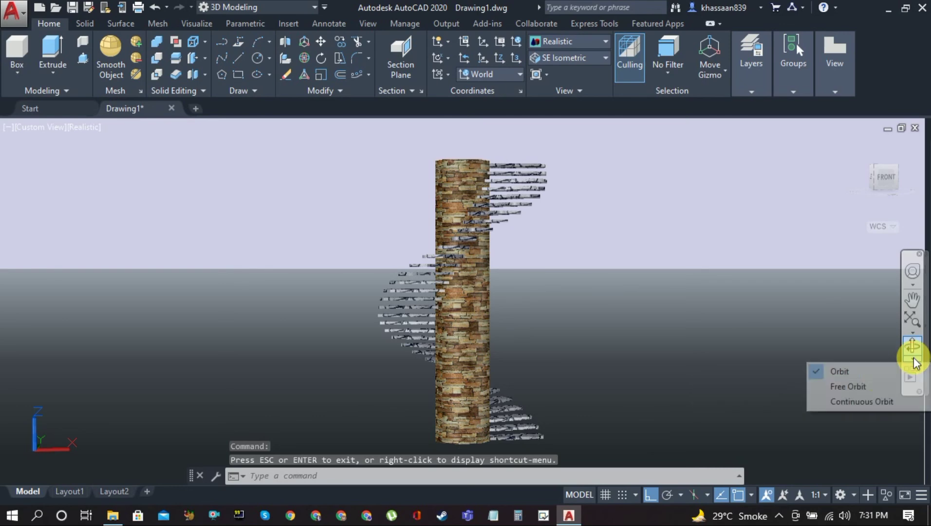
pyautogui.click(843, 402)
pyautogui.moveTo(580, 375); pyautogui.dragTo(521, 402)
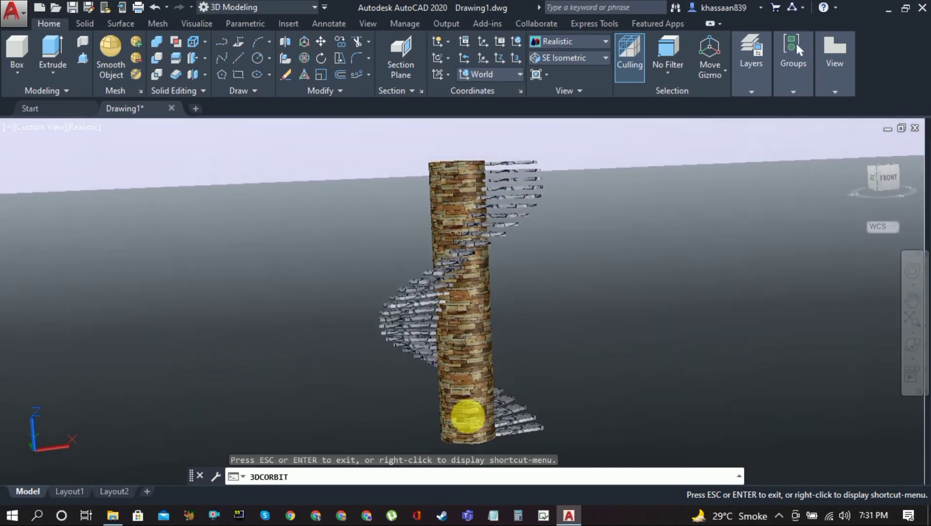
pyautogui.moveTo(474, 425); pyautogui.dragTo(603, 292)
pyautogui.press('Escape')
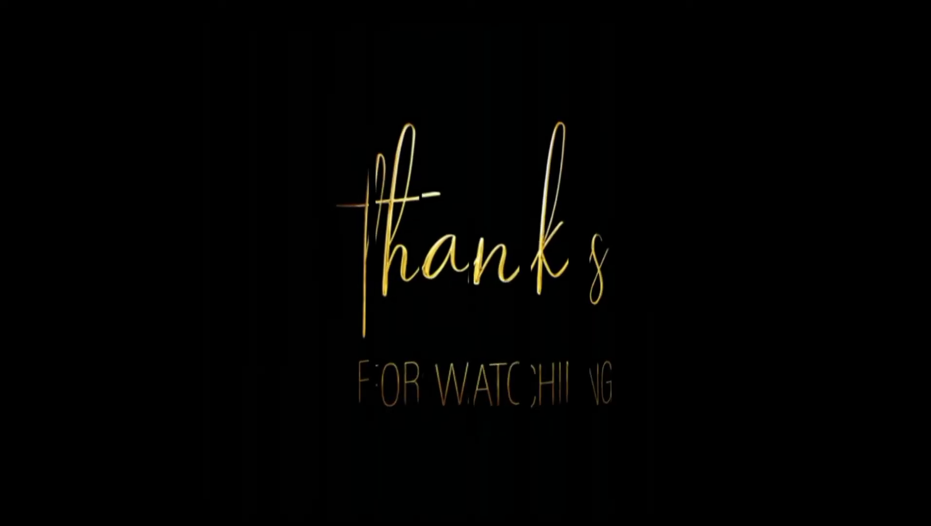